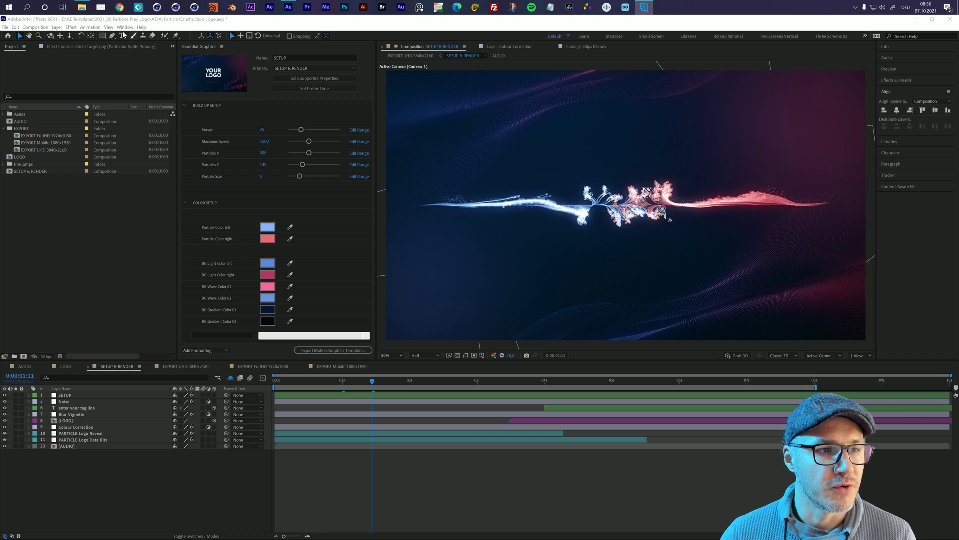
- Play the preview until the particles assemble into the YOUR LOGO placeholder
left_click(124, 28)
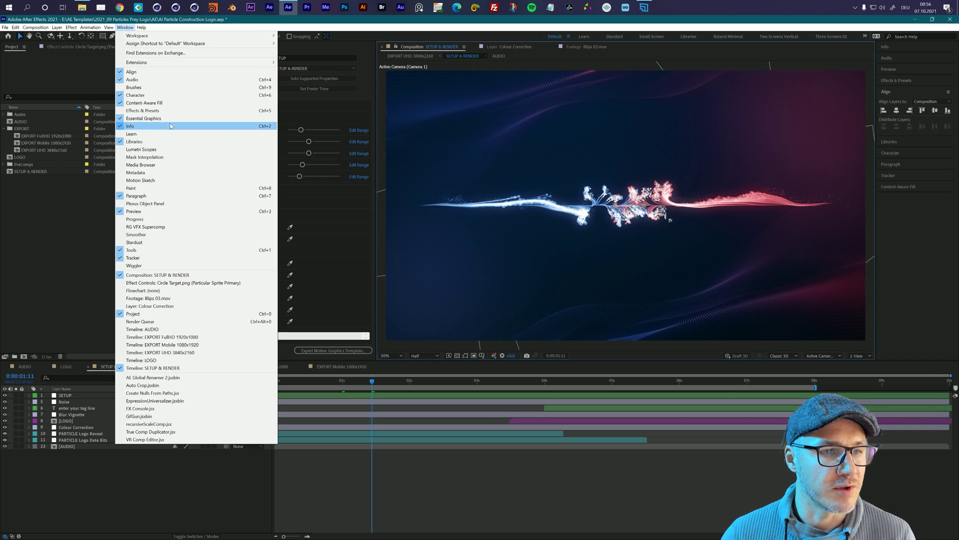
left_click(58, 229)
key("space")
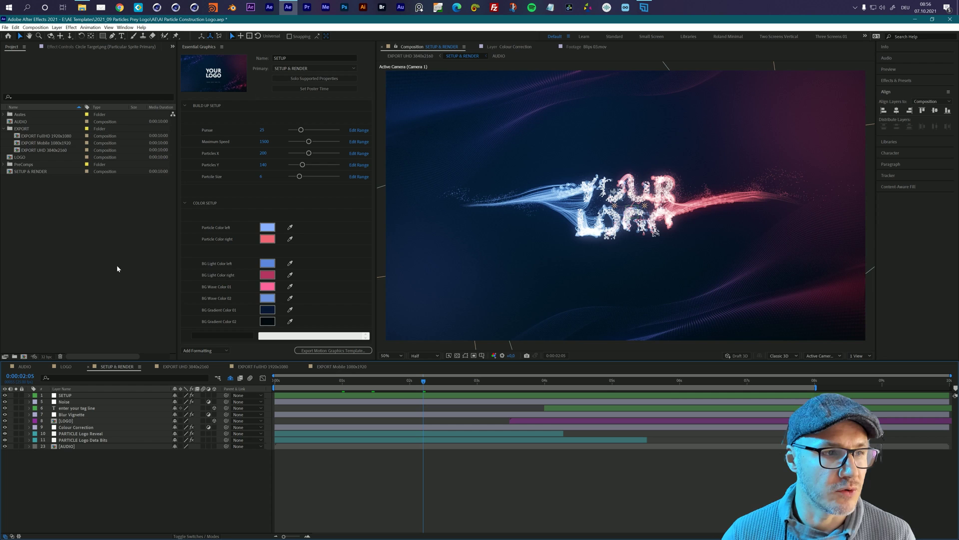
- Import the AI Logo.ai file into the project
left_click(5, 27)
mouse_move(40, 126)
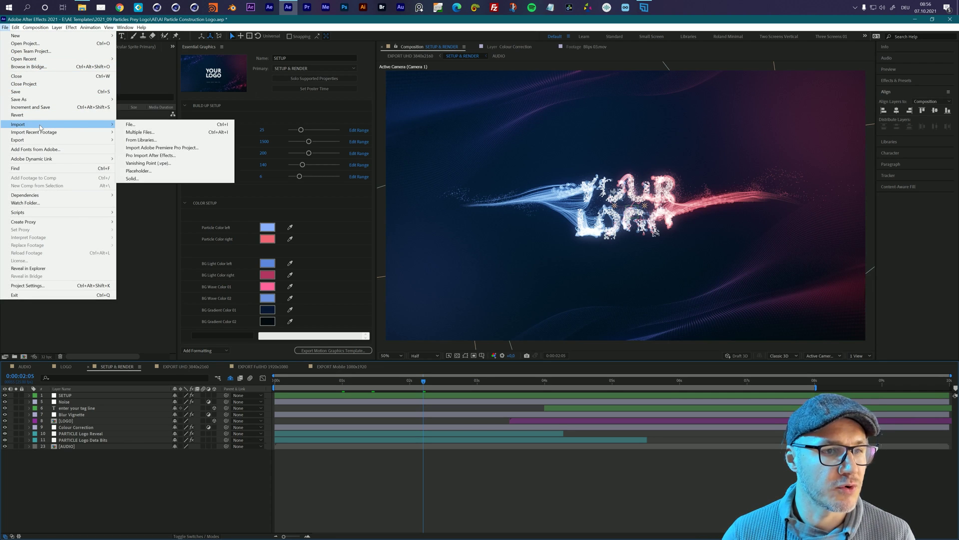
left_click(135, 125)
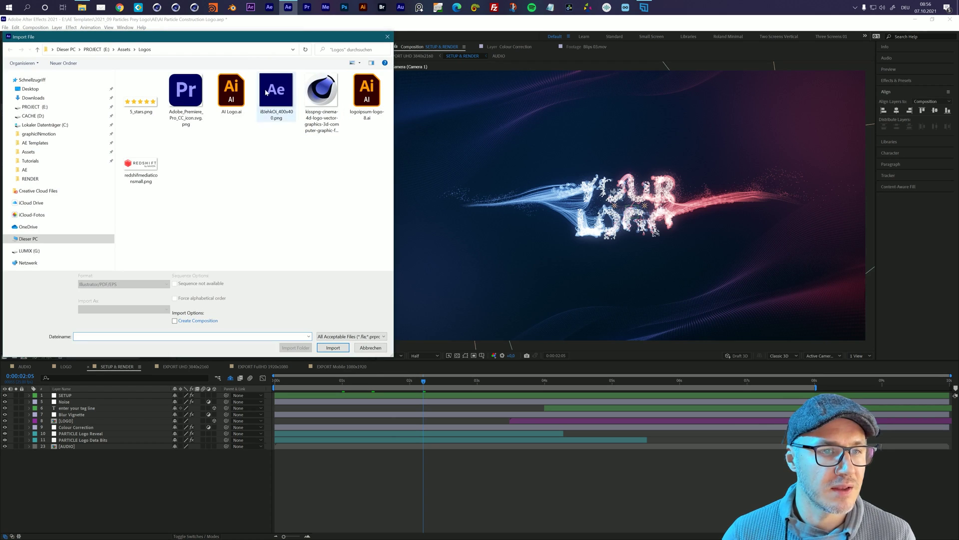
left_click(231, 92)
left_click(332, 348)
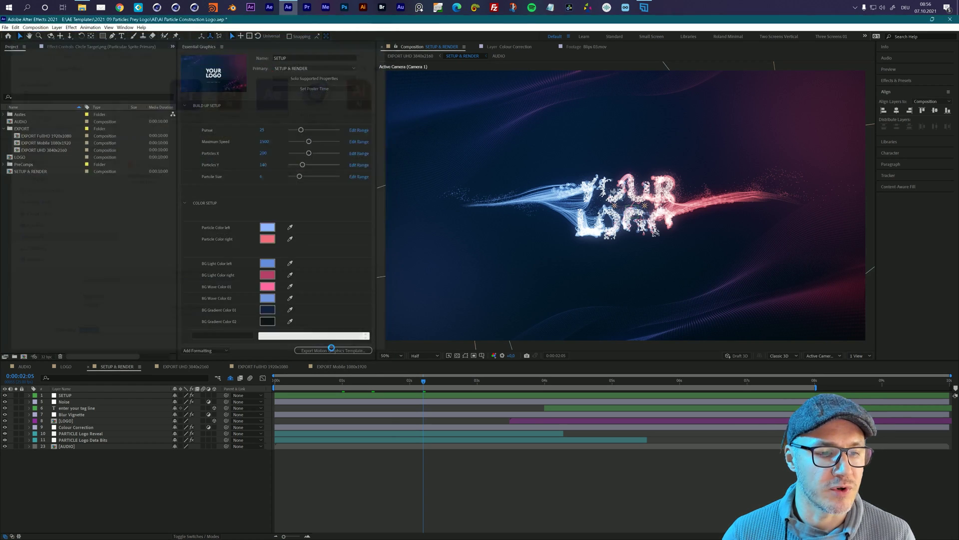
left_click(419, 266)
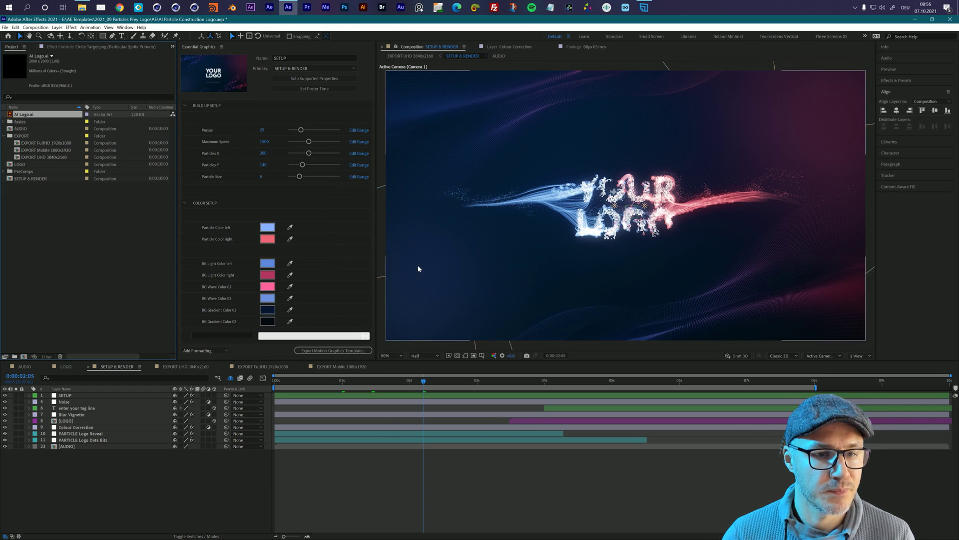
- Add AI Logo.ai as a layer in the LOGO composition and go to 0:00:03:05
left_click(65, 368)
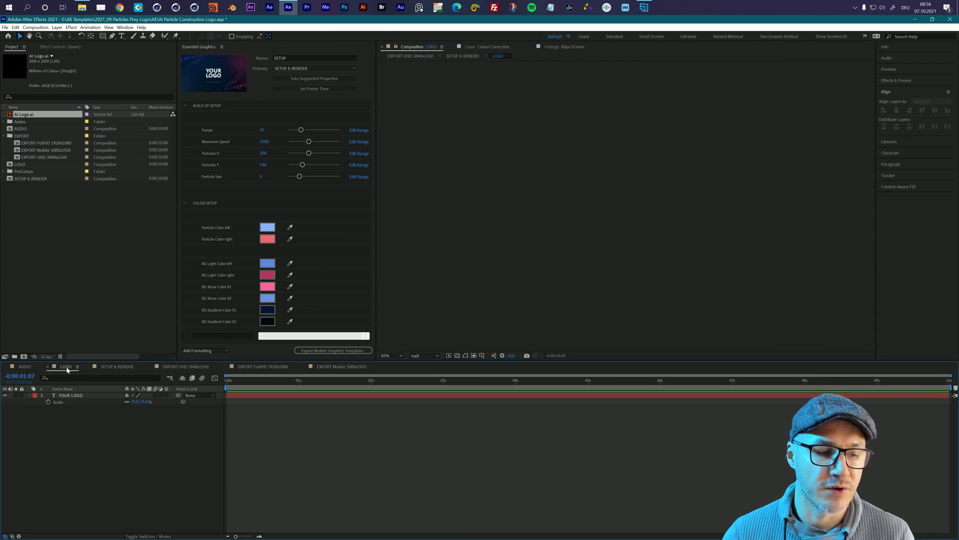
left_click(70, 368)
left_click(11, 168)
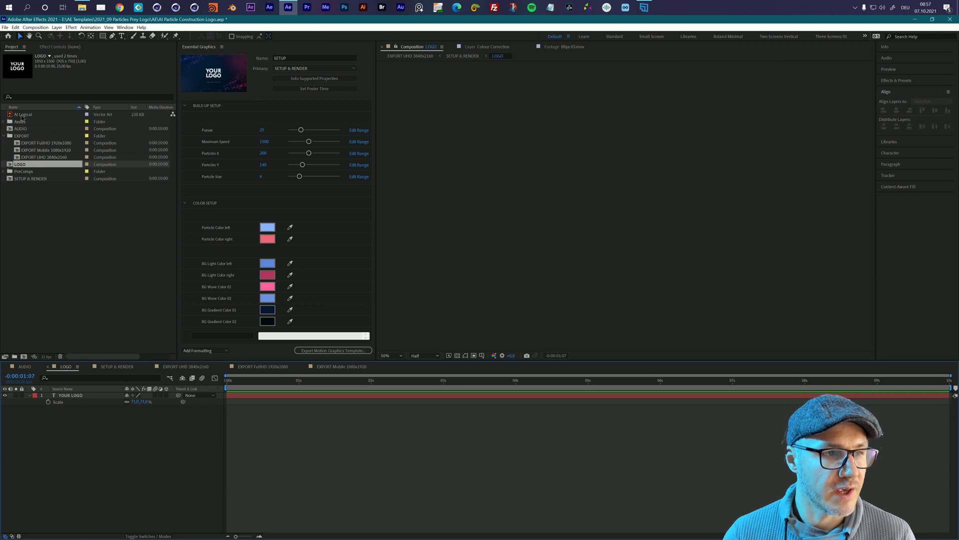
left_click_drag(20, 114, 90, 394)
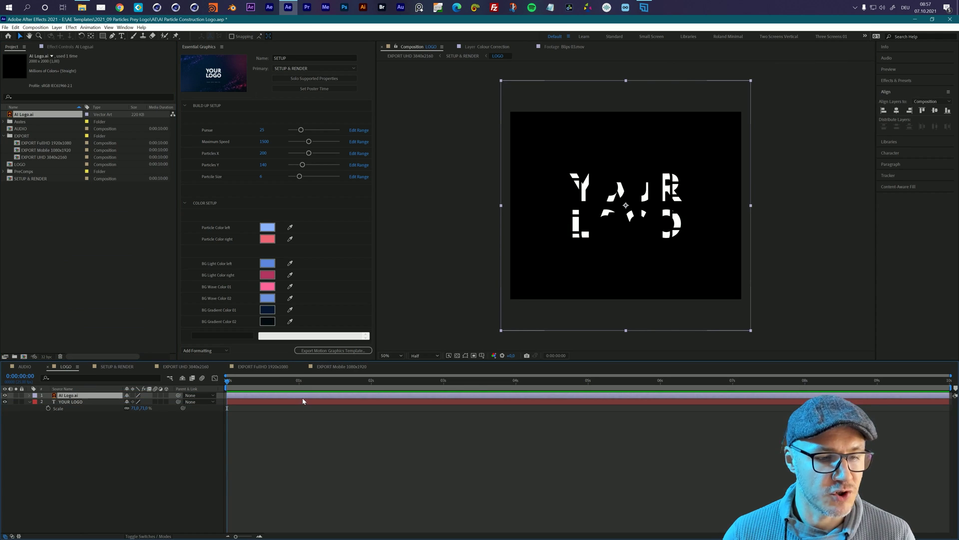
left_click_drag(454, 386, 459, 387)
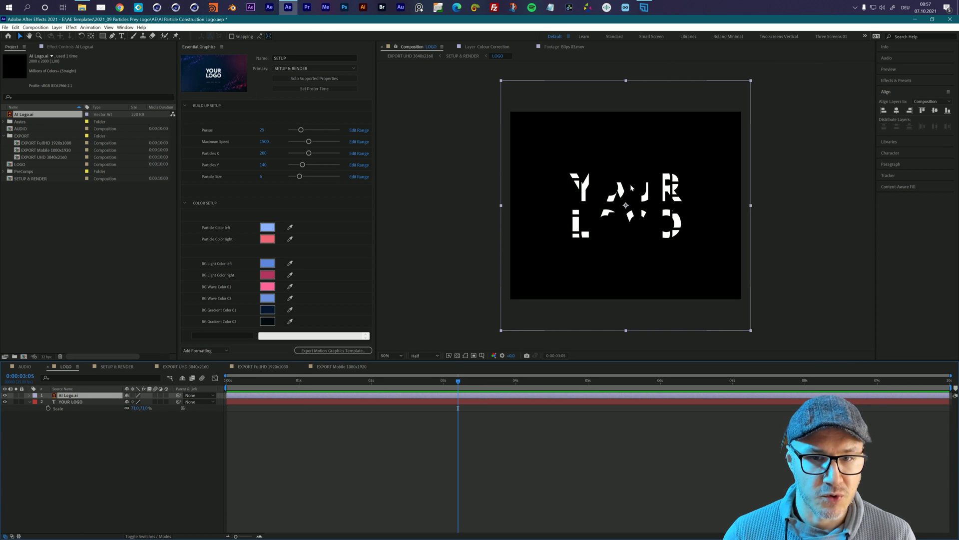
- Apply the Invert effect to AI Logo.ai to make the chip logo white
key("ctrl+space")
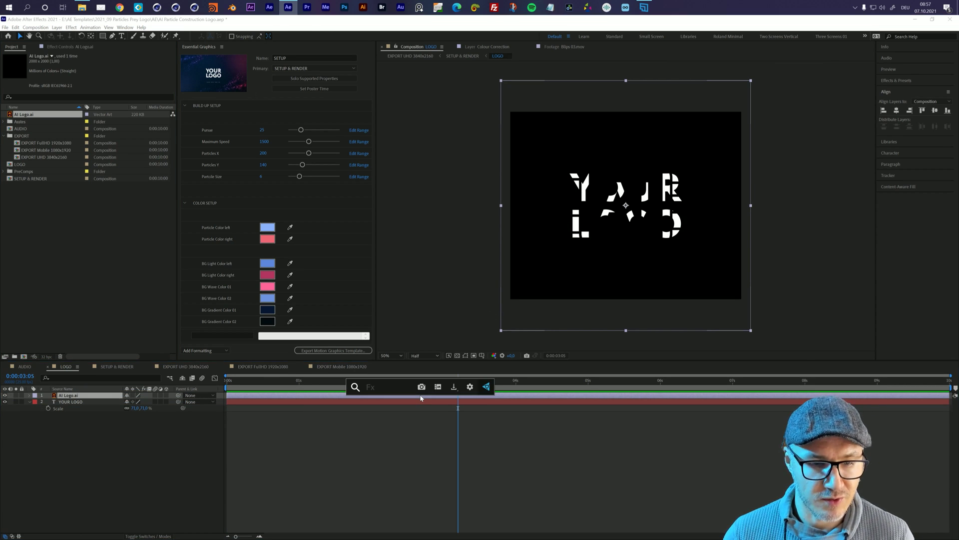
type("invert")
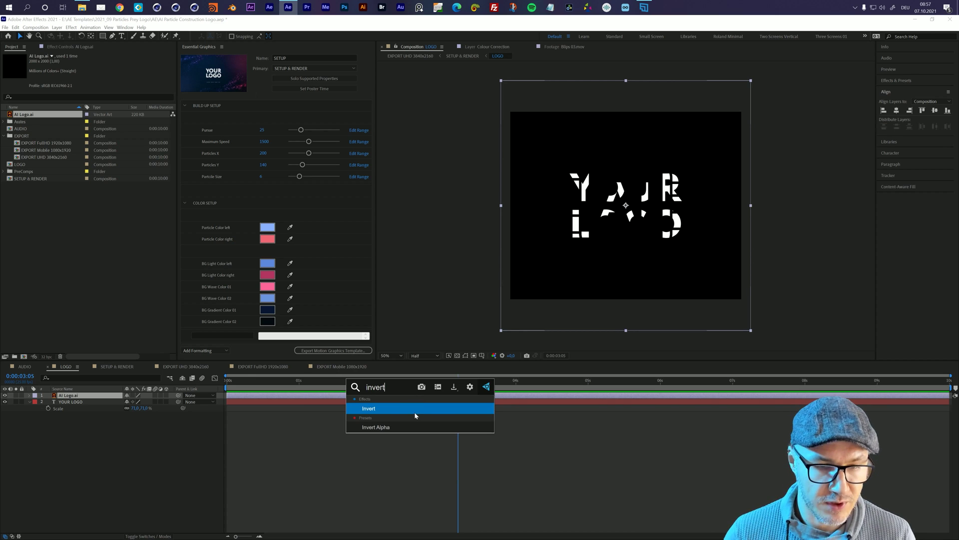
left_click(414, 410)
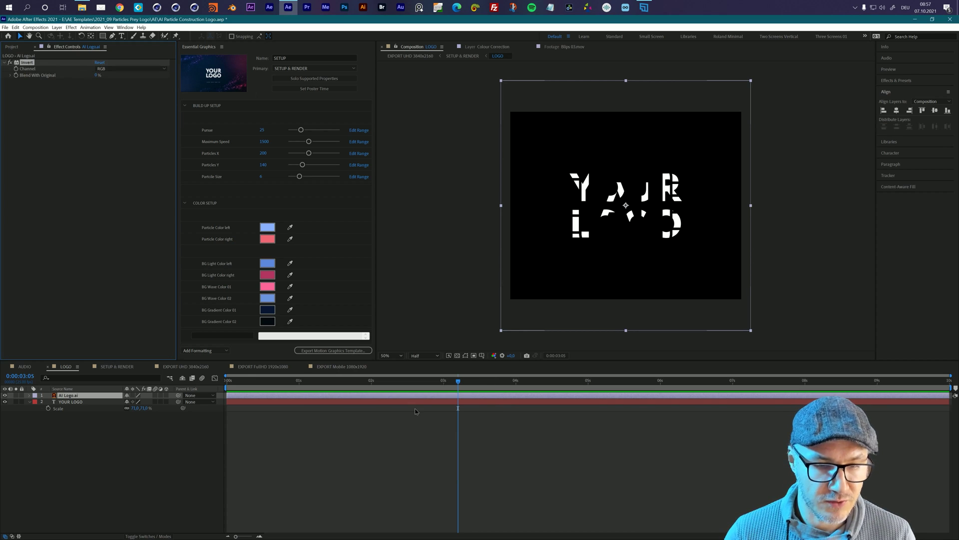
- Hide the YOUR LOGO text layer and review the white logo in SETUP & RENDER
left_click(5, 401)
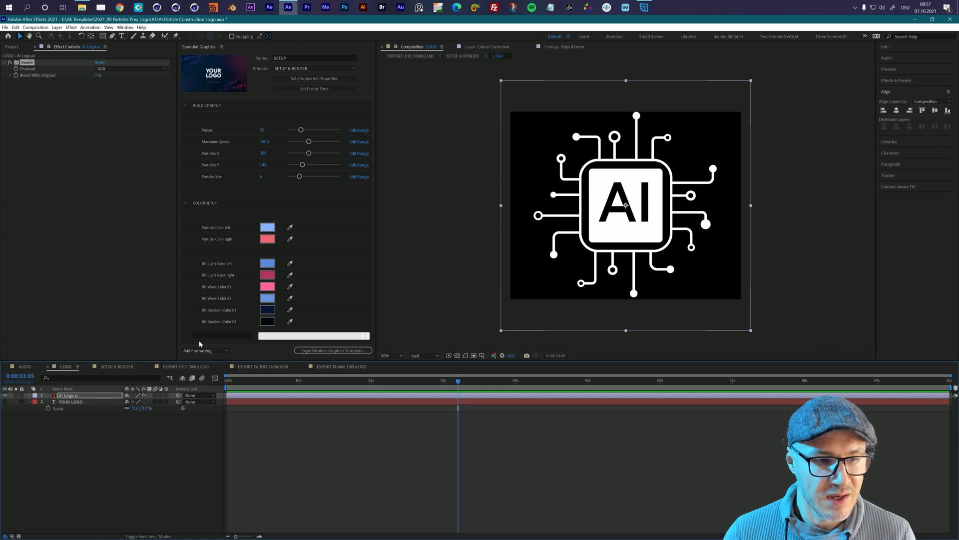
left_click(114, 366)
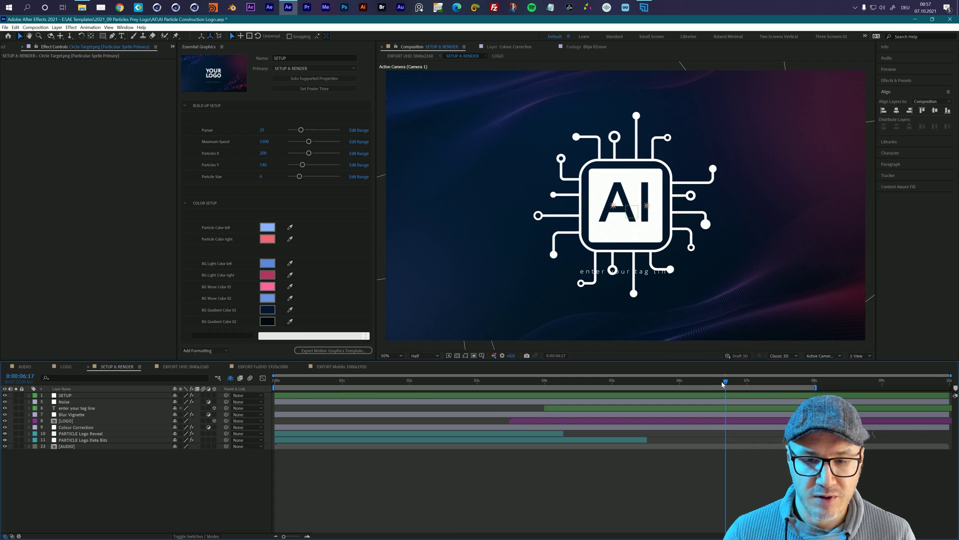
key("Page_Down")
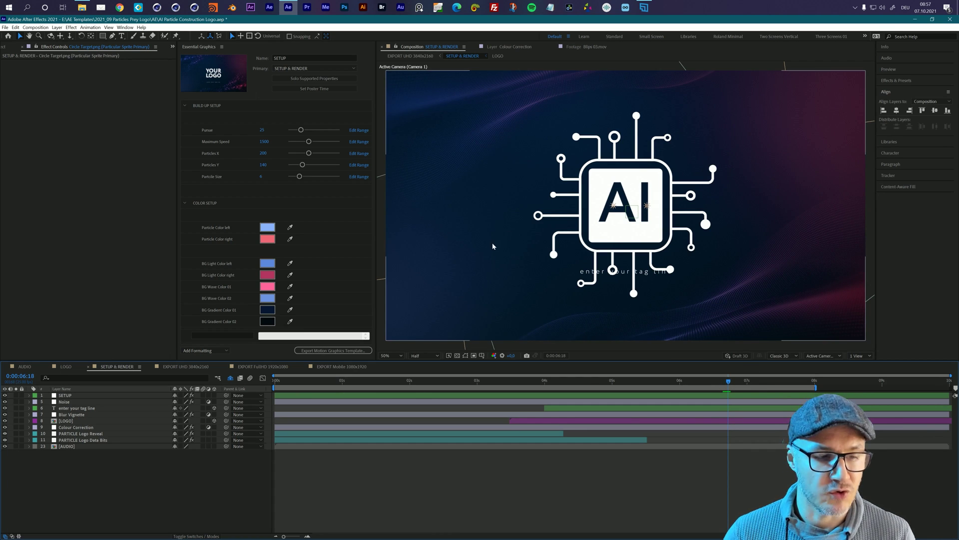
- Set the AI Logo.ai layer's Scale to 60% in the LOGO composition
left_click(65, 366)
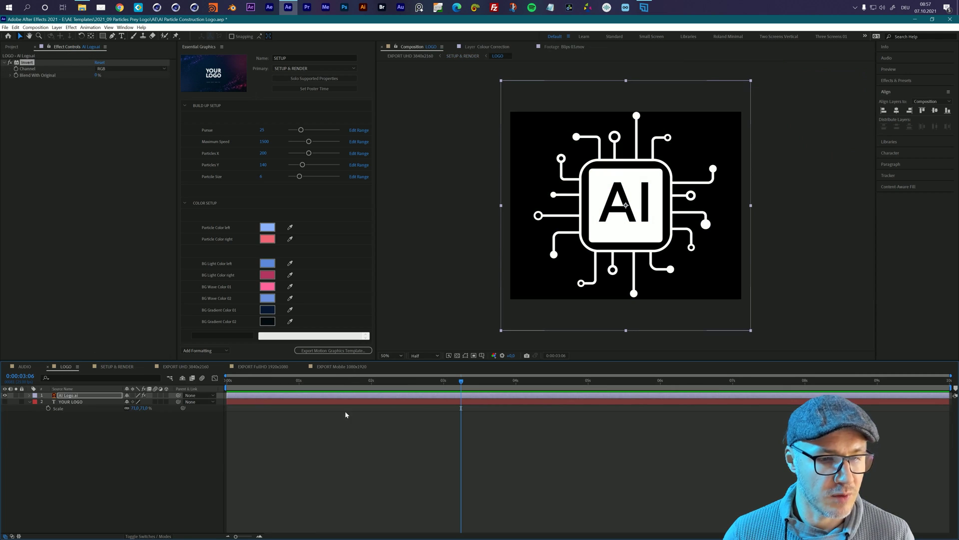
key("shift+s")
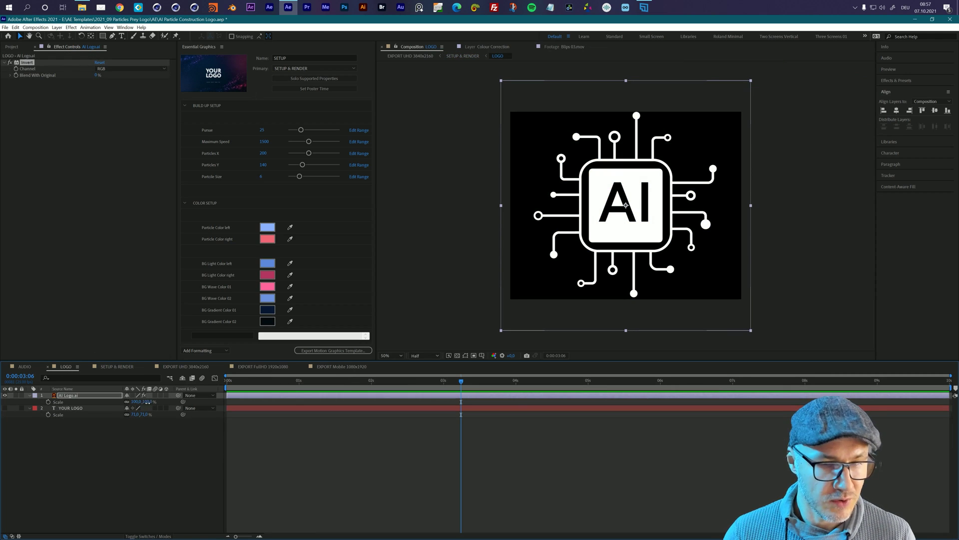
mouse_move(150, 402)
left_mouse_down()
mouse_move(131, 402)
mouse_move(139, 410)
left_mouse_up()
left_click(144, 402)
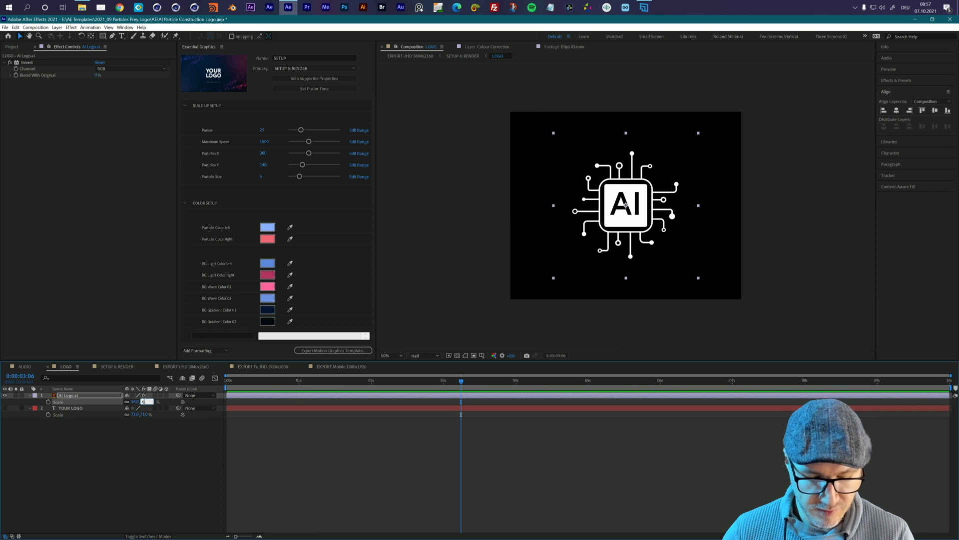
type("60")
key("Return")
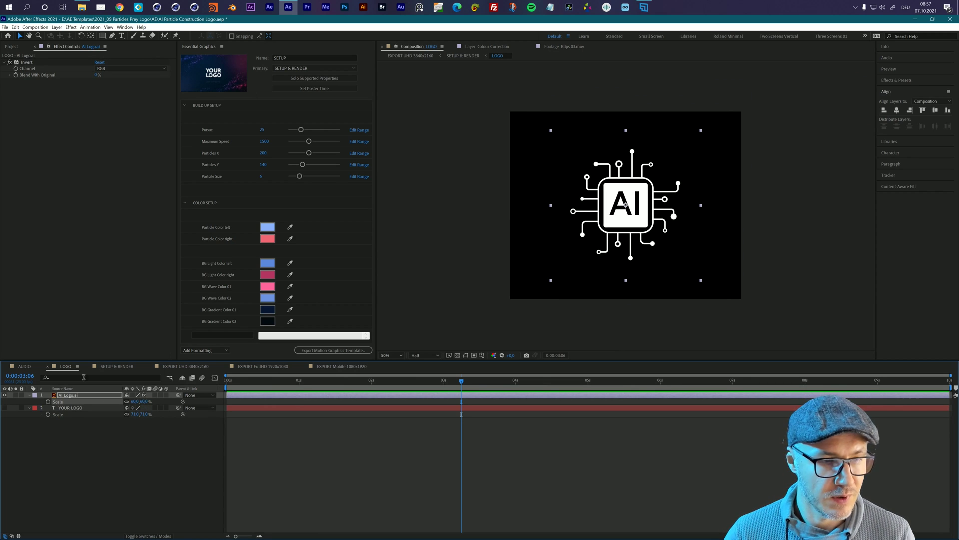
- Check the logo size in SETUP & RENDER, then reopen the LOGO precomp
left_click(115, 366)
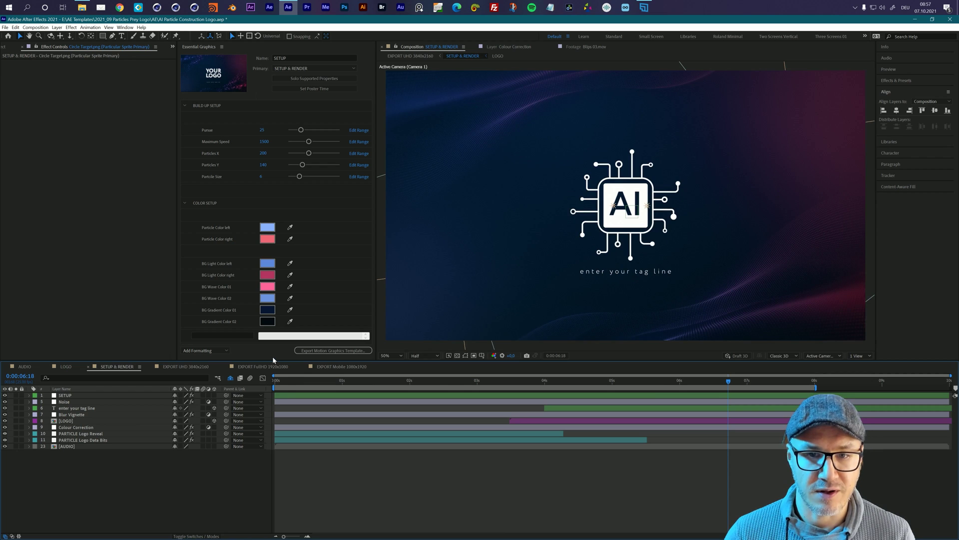
key("comma")
key("comma")
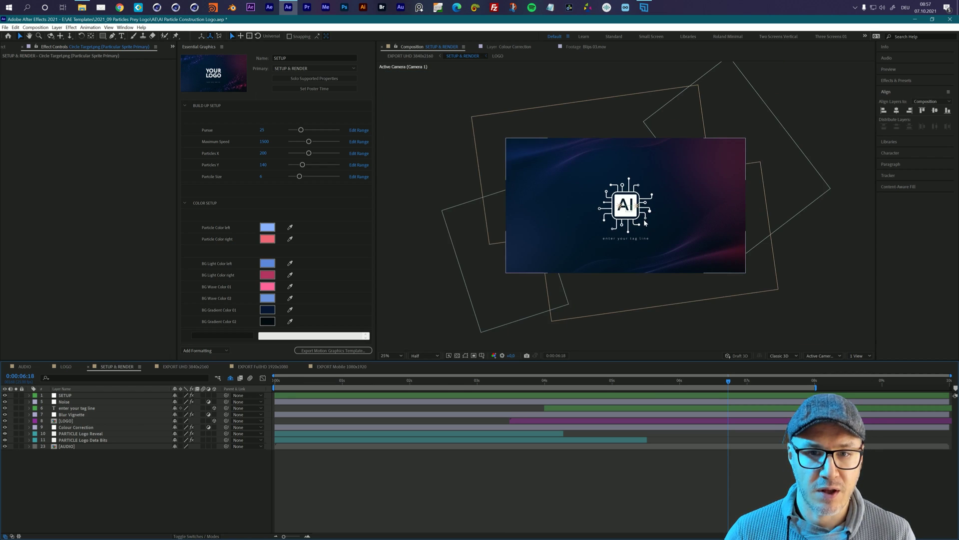
key("period")
key("period")
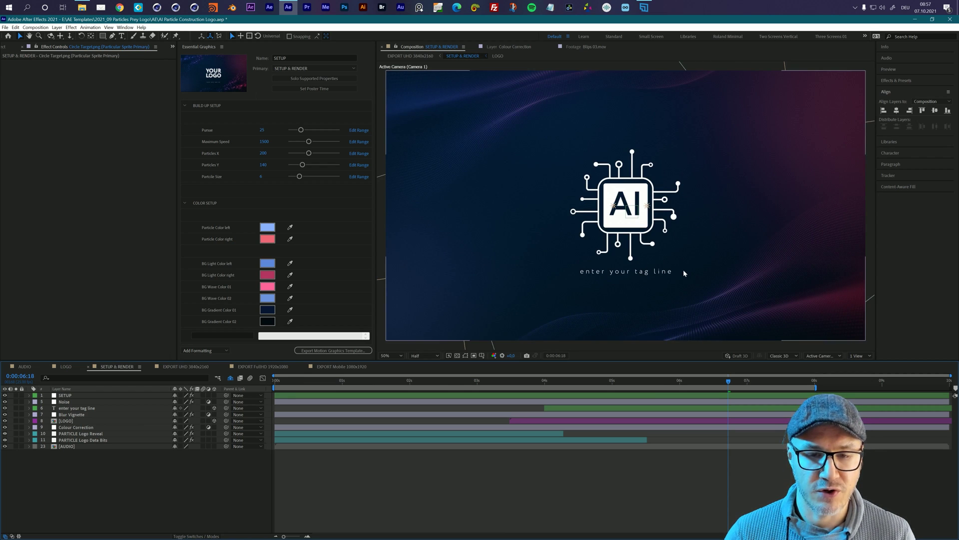
double_click(553, 245)
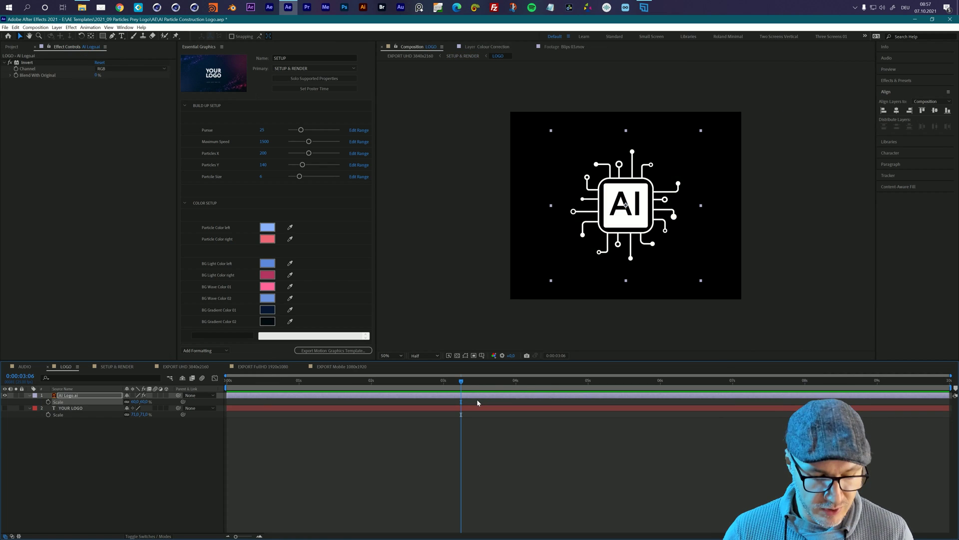
- Add a Gradient Ramp to the AI logo with a bright cyan start colour
key("ctrl+space")
type("grad")
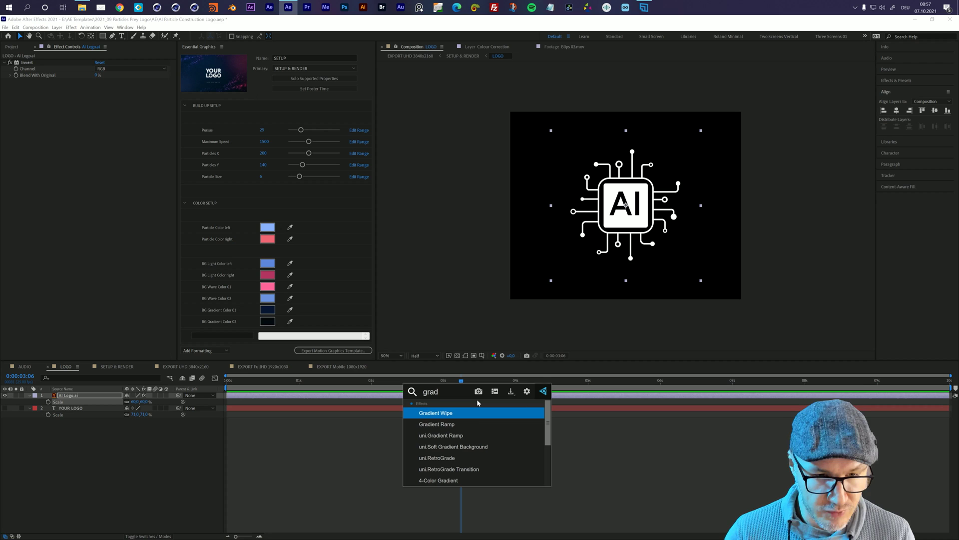
left_click(481, 421)
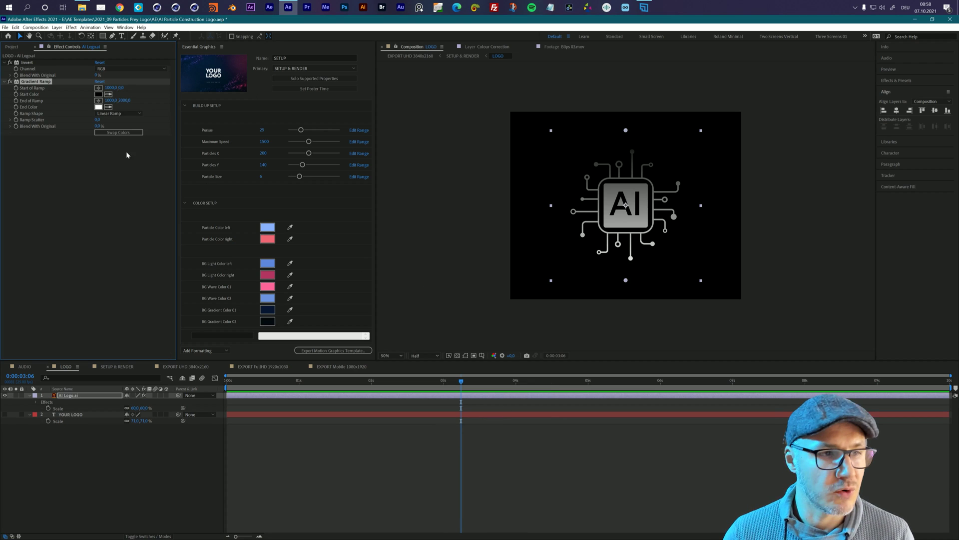
left_click(99, 93)
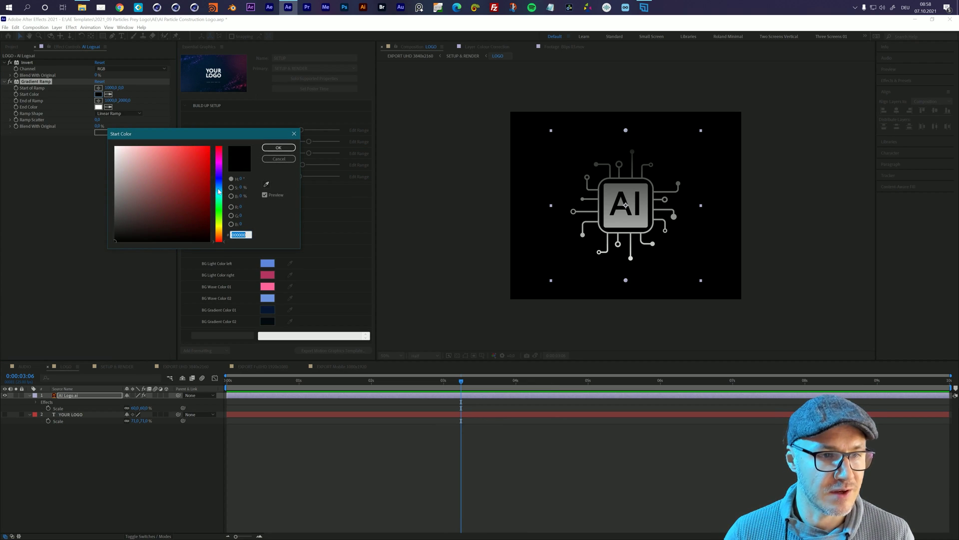
left_click(219, 194)
left_click(189, 163)
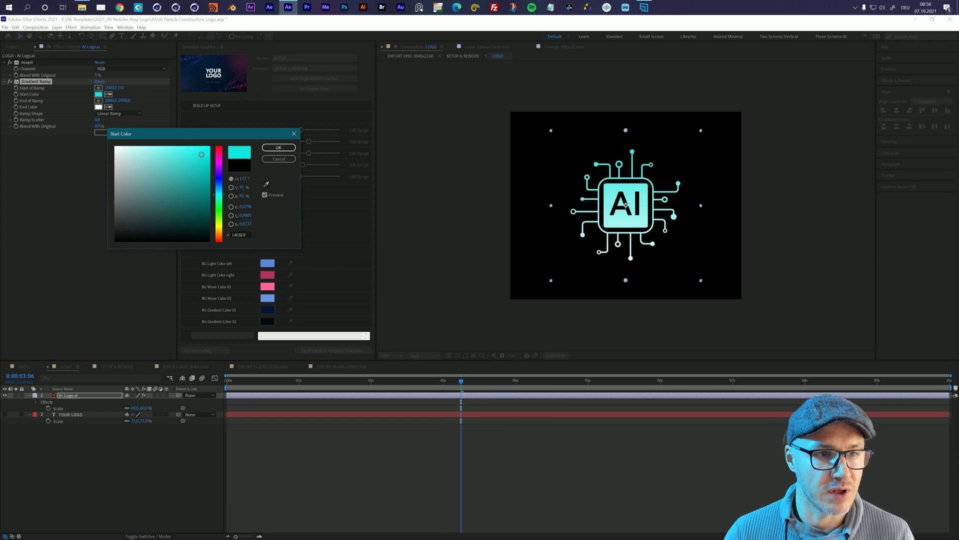
left_click(278, 148)
- Set the Gradient Ramp end colour to blue
left_click(108, 107)
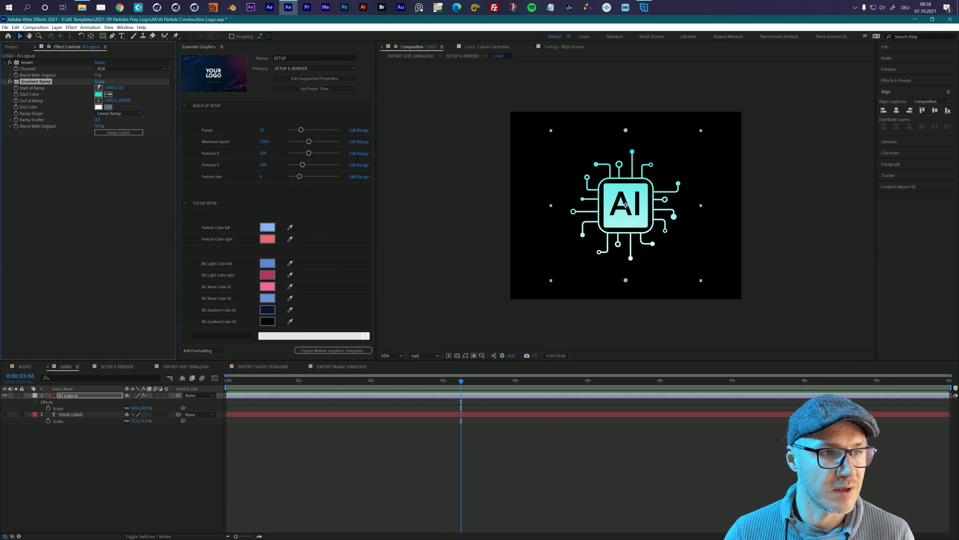
left_click(98, 94)
left_click(99, 107)
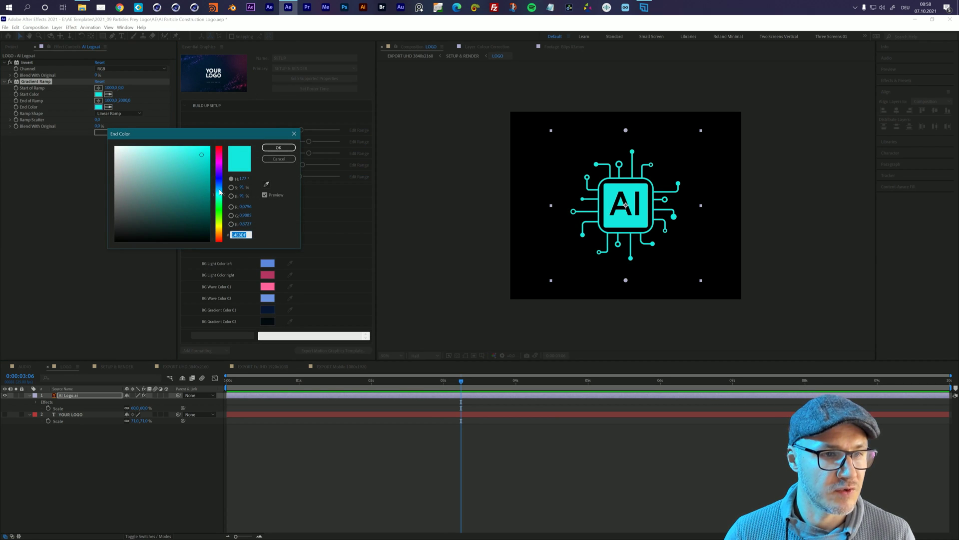
left_click_drag(220, 193, 221, 186)
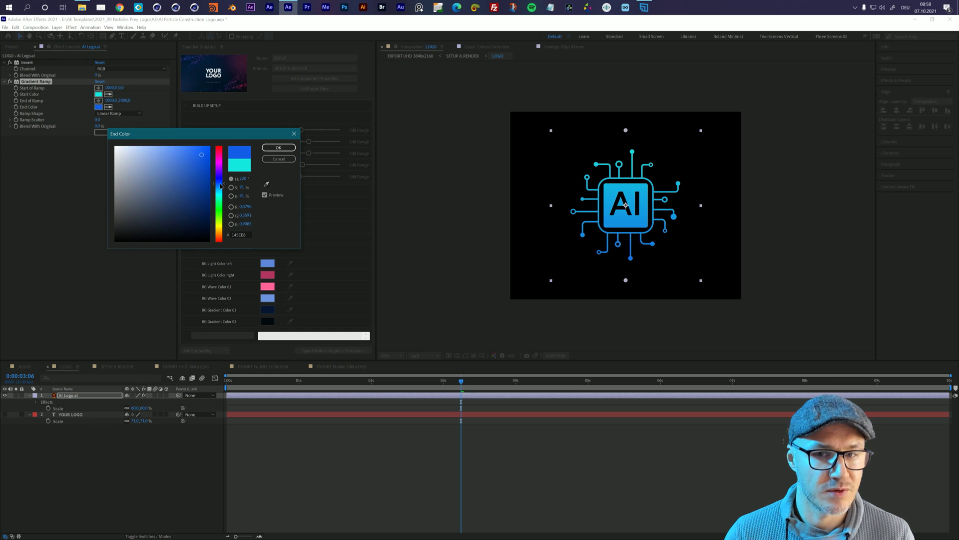
left_click(278, 147)
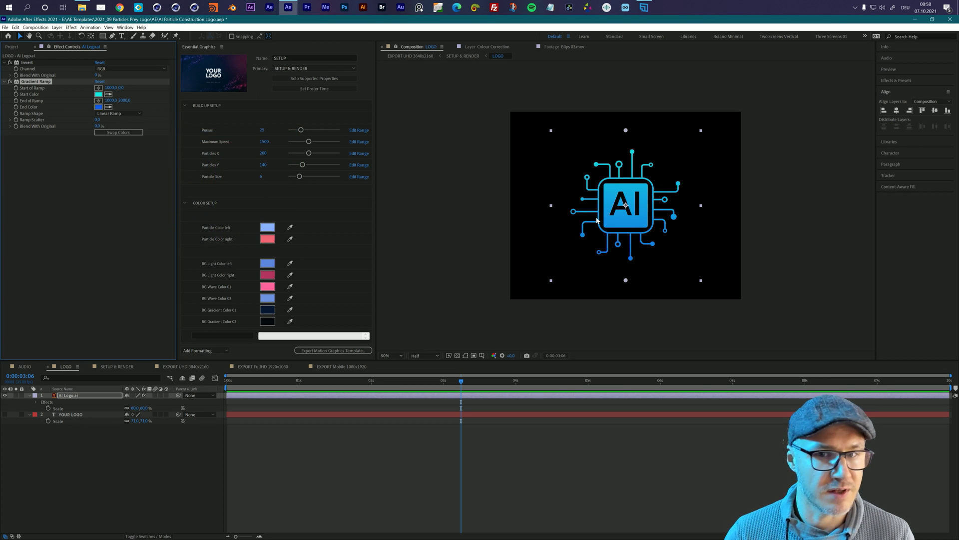
- Drag the ramp points diagonally across the logo and view the full SETUP & RENDER comp
left_click_drag(625, 131, 661, 151)
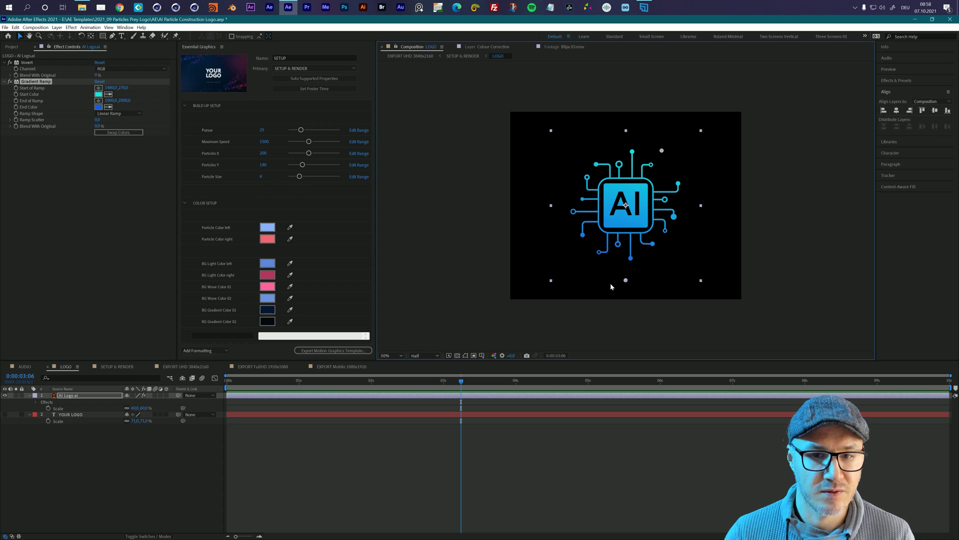
left_click_drag(625, 283, 569, 267)
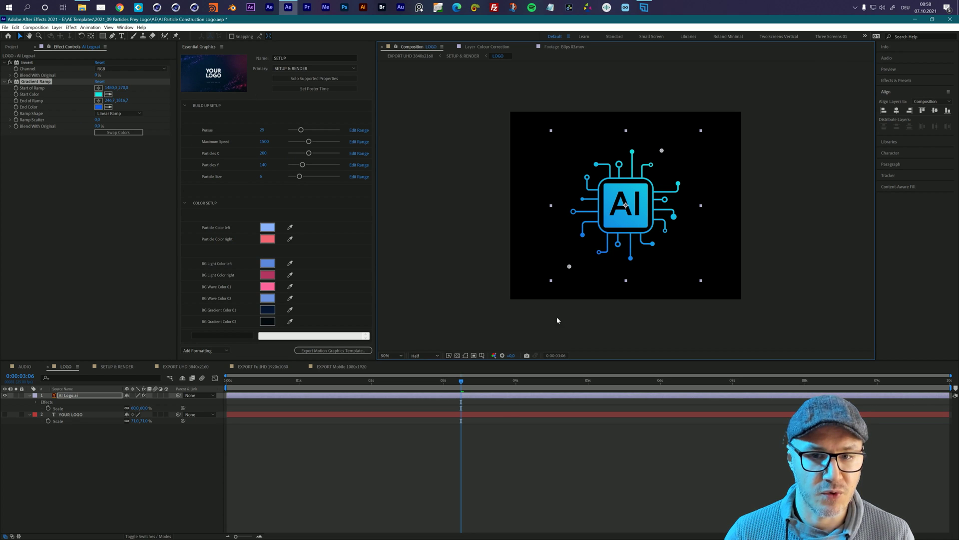
left_click(117, 367)
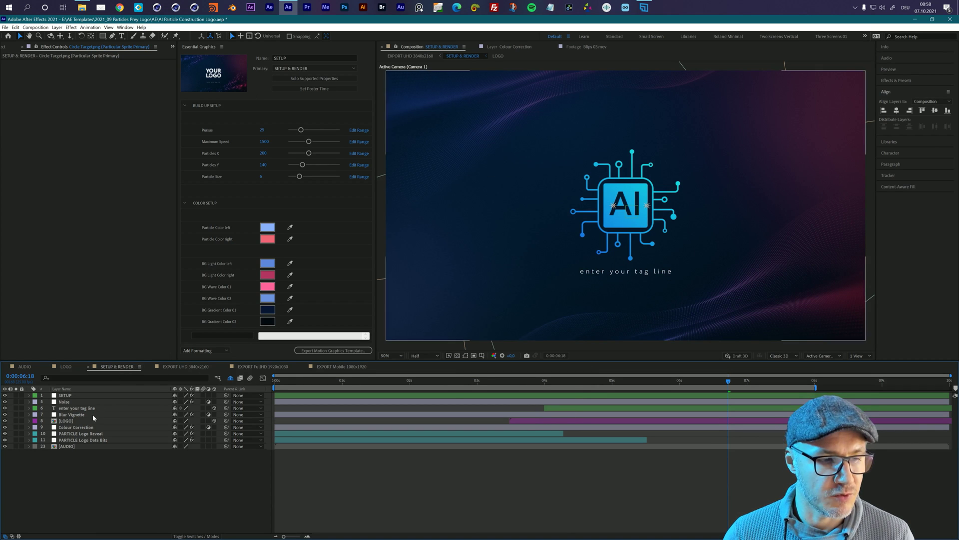
left_click(70, 408)
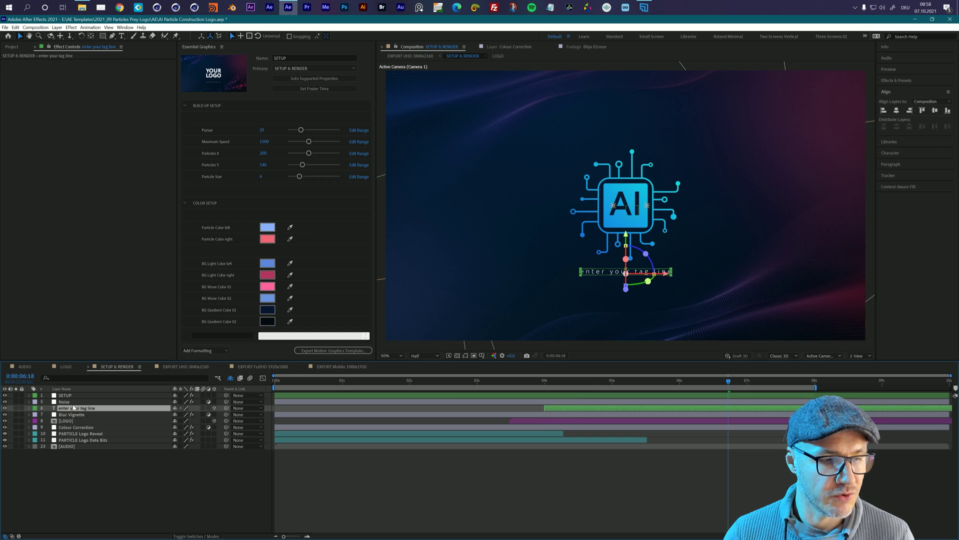
double_click(100, 409)
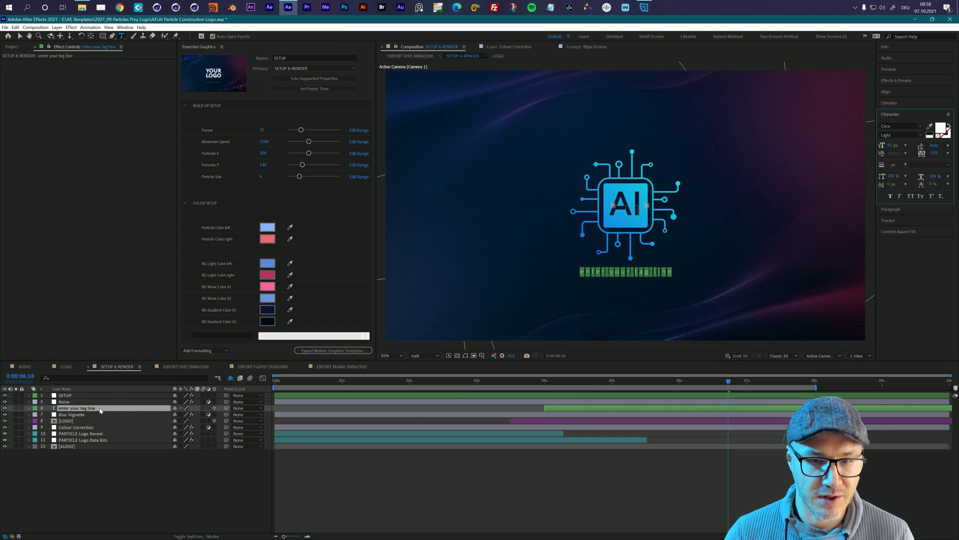
type("ww")
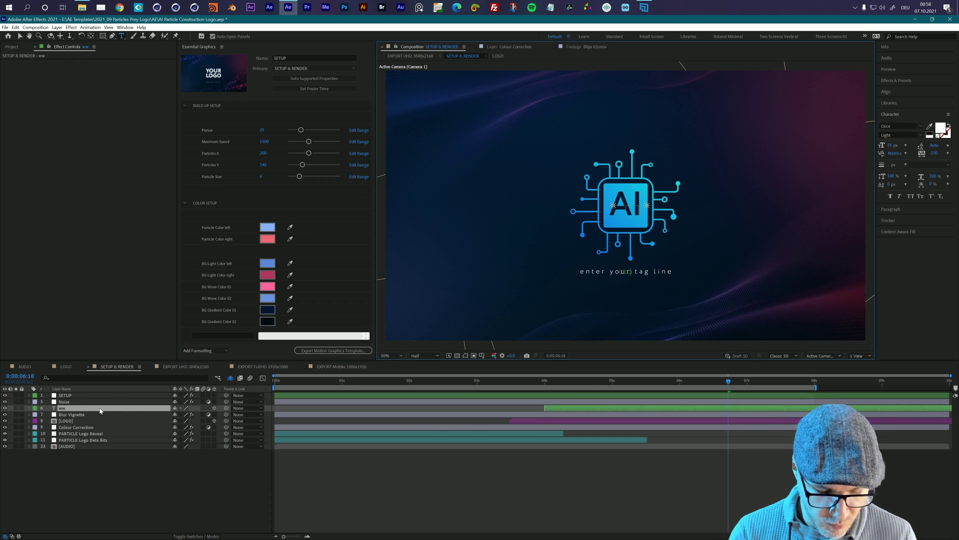
type("w.")
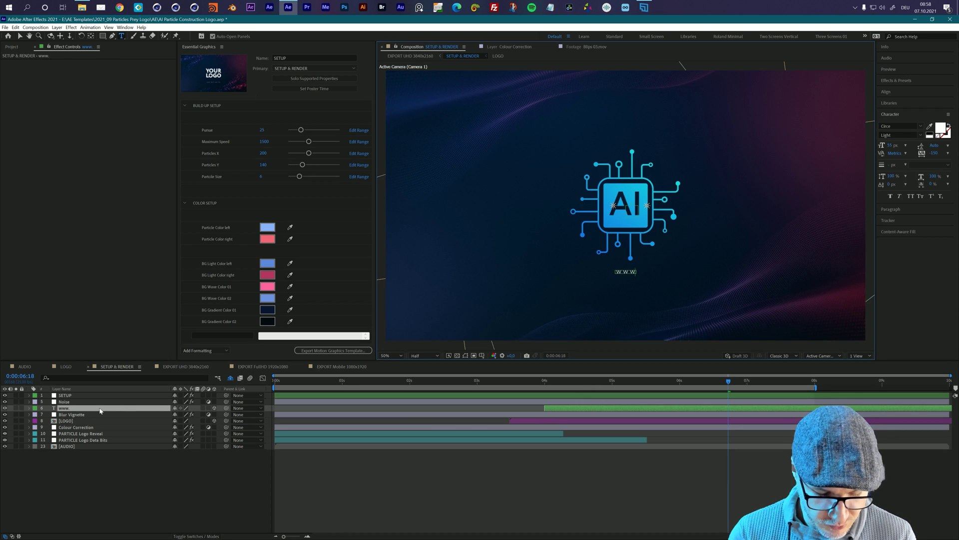
type("graphicinmoti")
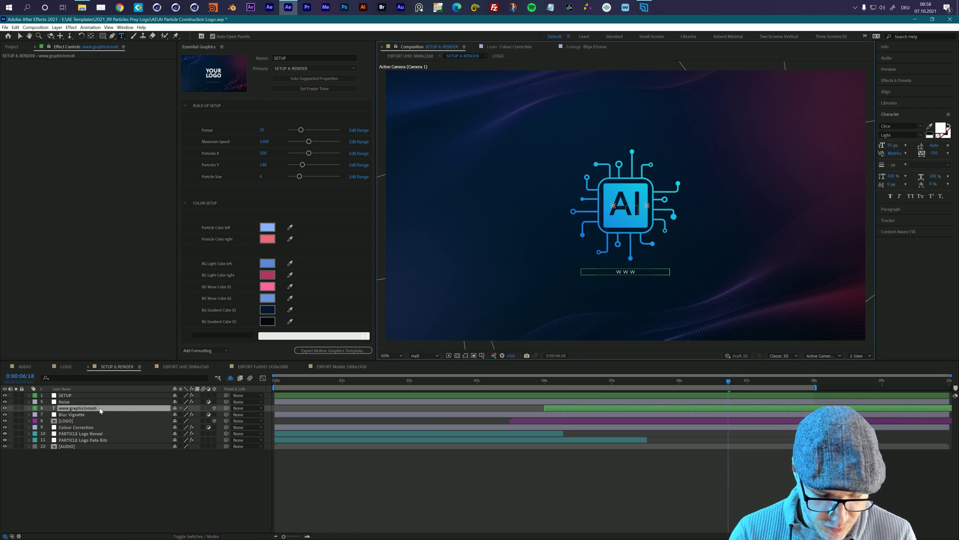
type("on.com")
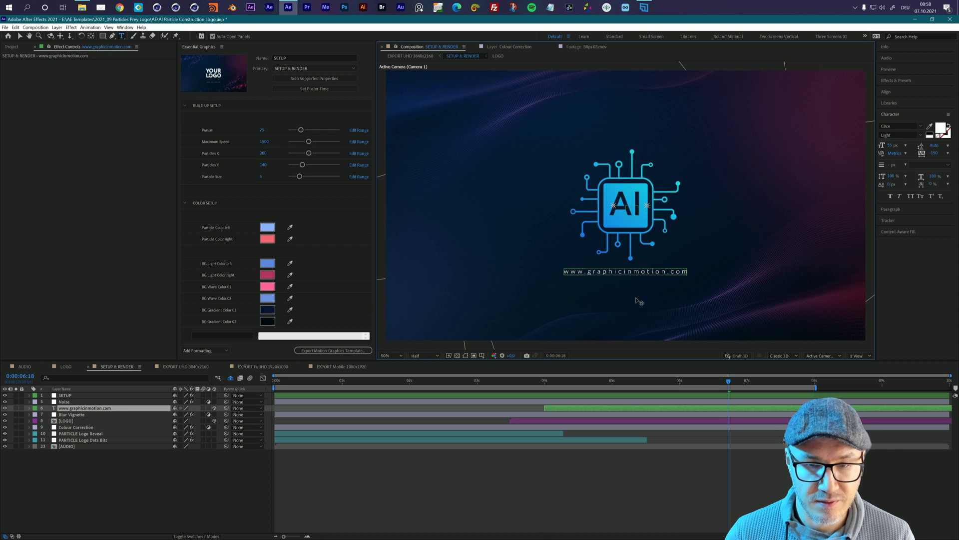
left_click(637, 369)
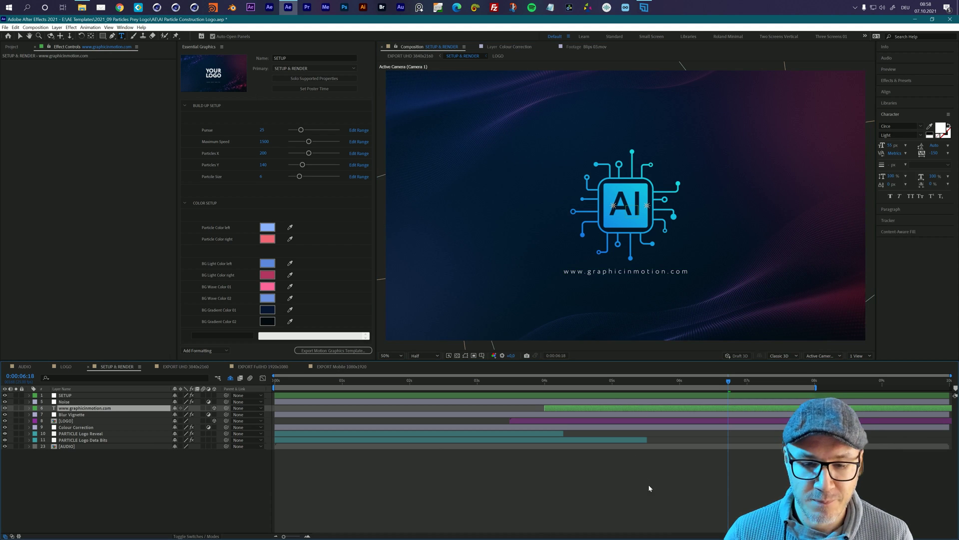
left_click(672, 407)
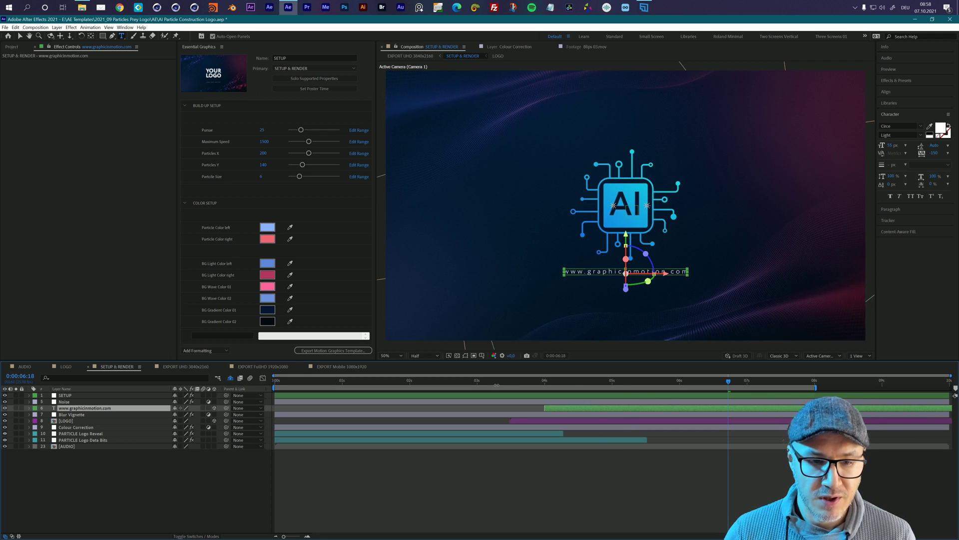
left_click(456, 381)
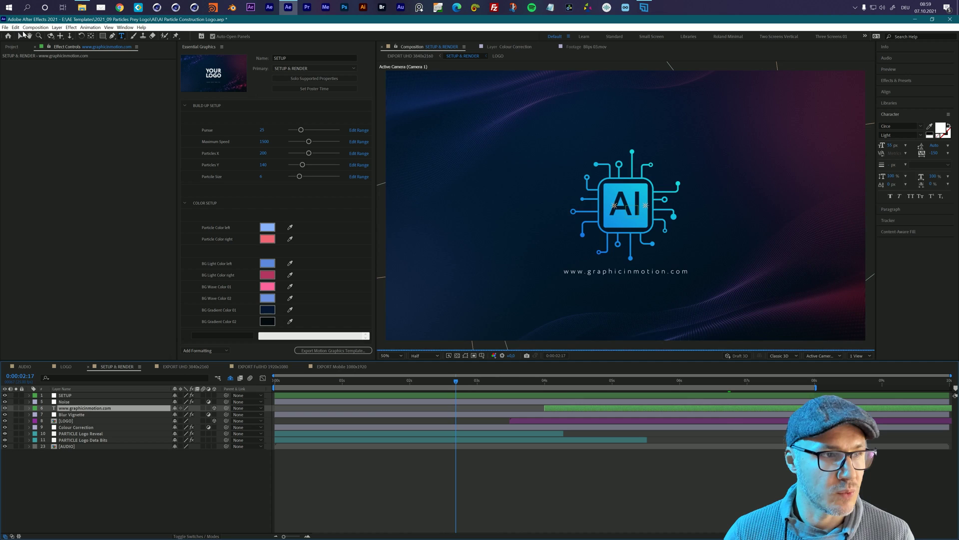
left_click(20, 36)
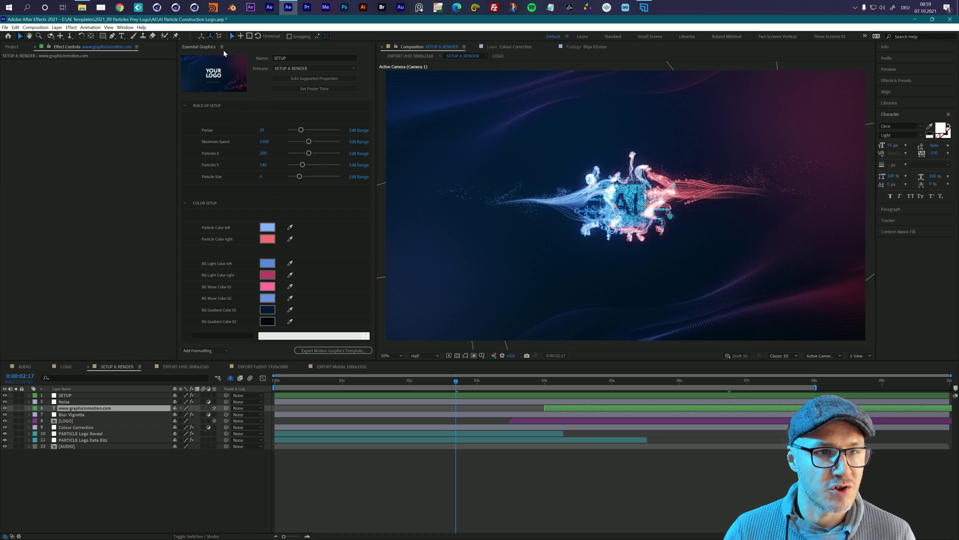
left_click(296, 69)
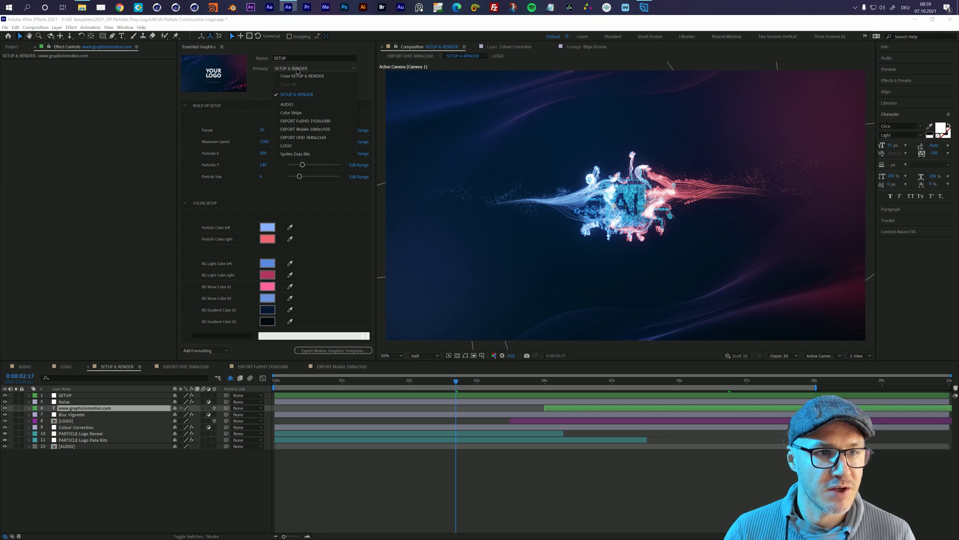
left_click(297, 94)
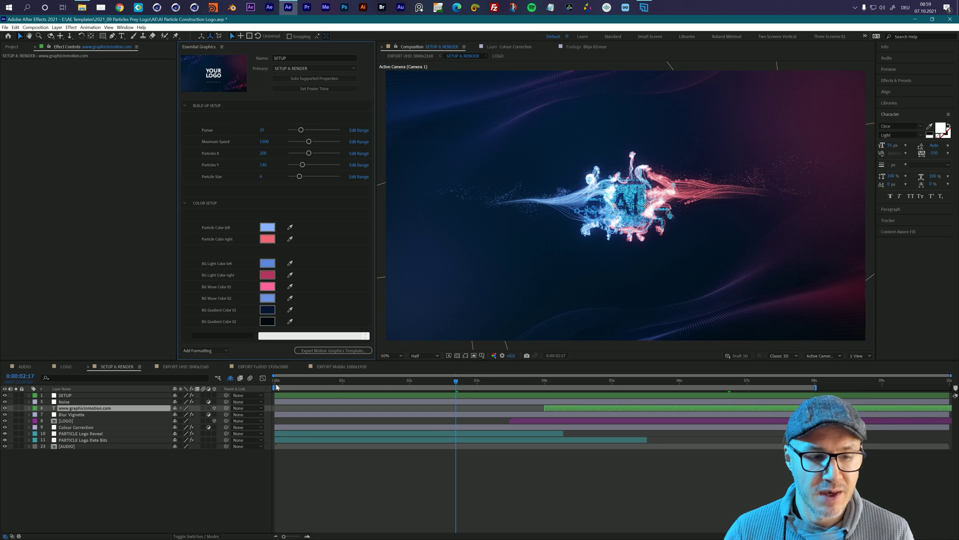
left_click(898, 69)
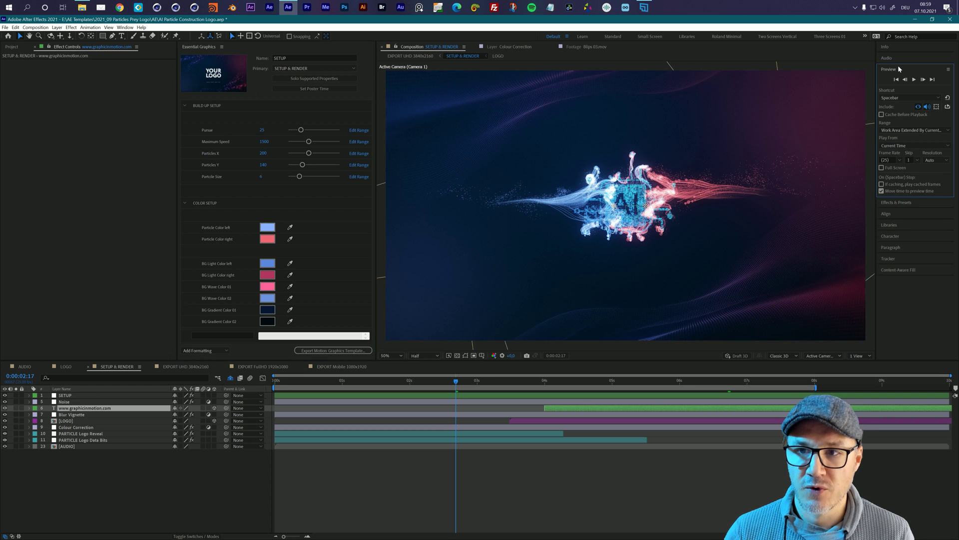
left_click(918, 161)
left_click(916, 178)
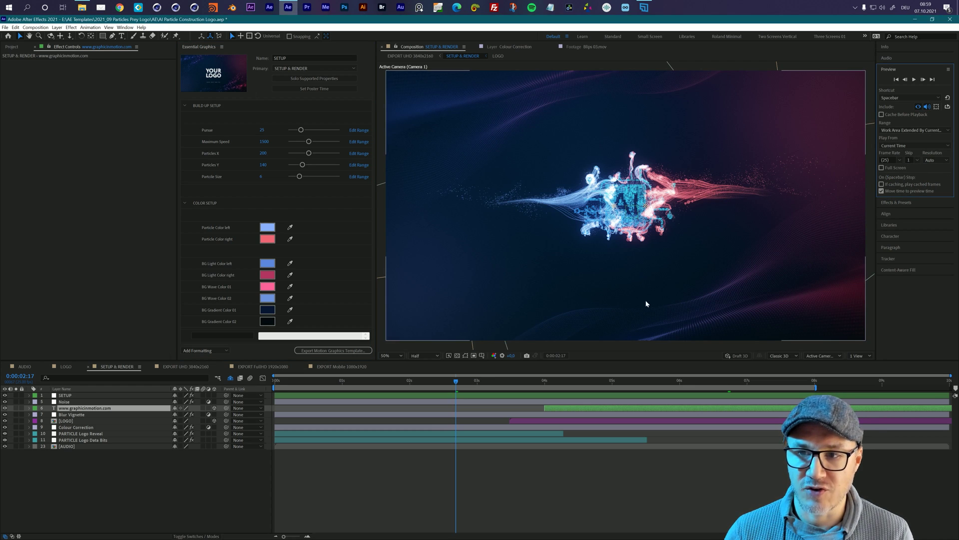
left_click_drag(333, 383, 260, 382)
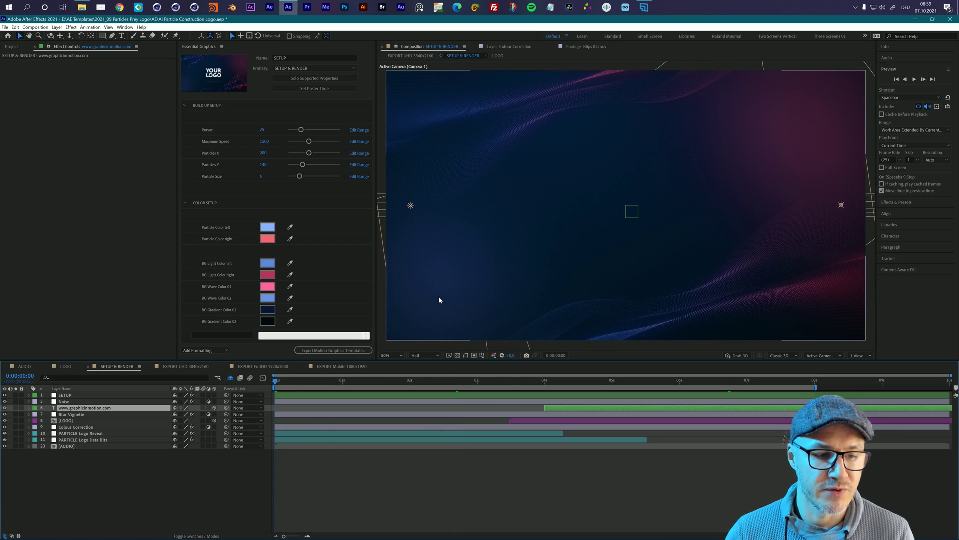
key("ctrl+shift+h")
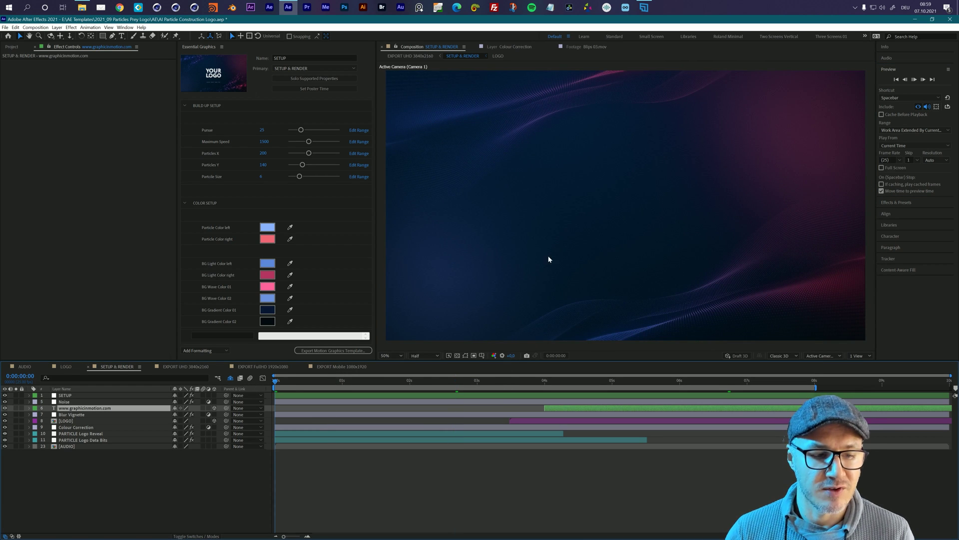
key("space")
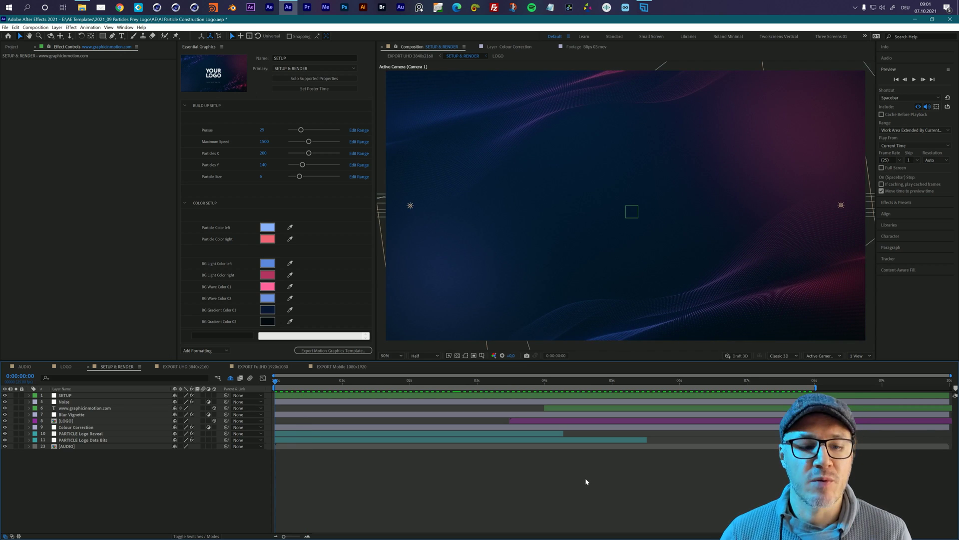
key("space")
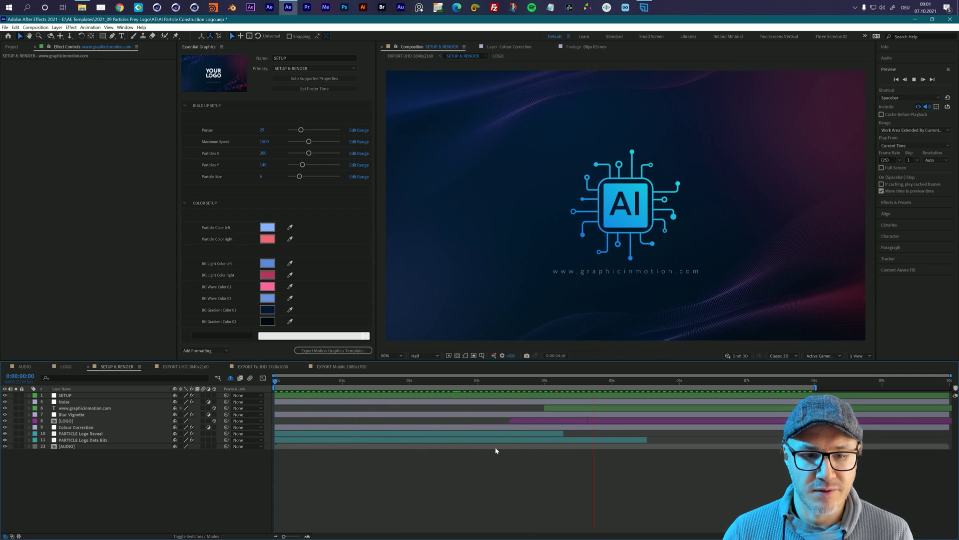
key("space")
left_click_drag(588, 382, 488, 393)
key("space")
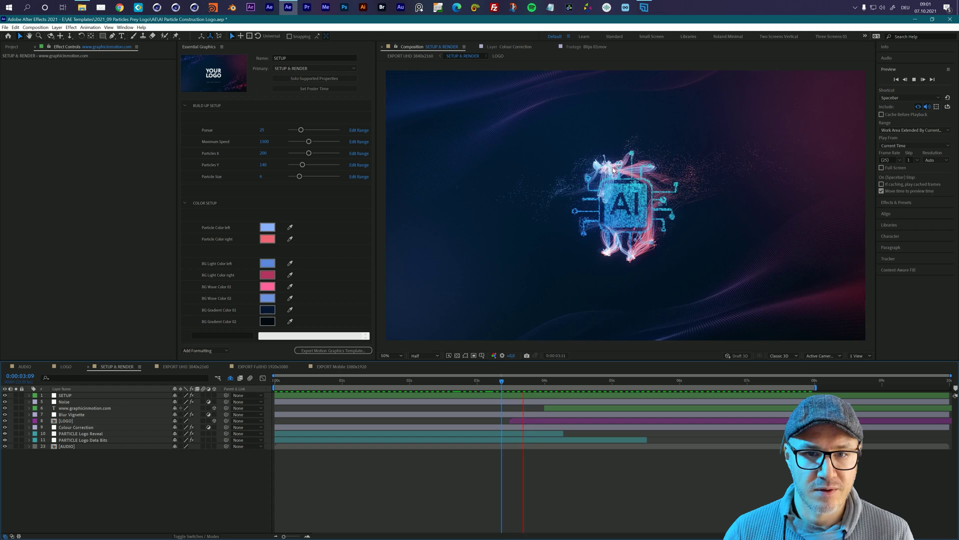
key("space")
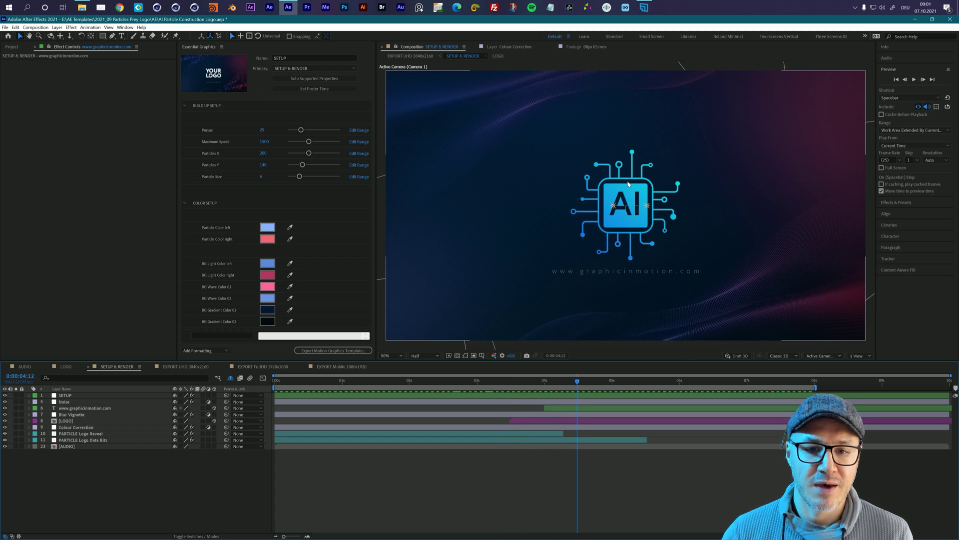
- Enter 1300 as the Maximum Speed in Essential Graphics
left_click(265, 142)
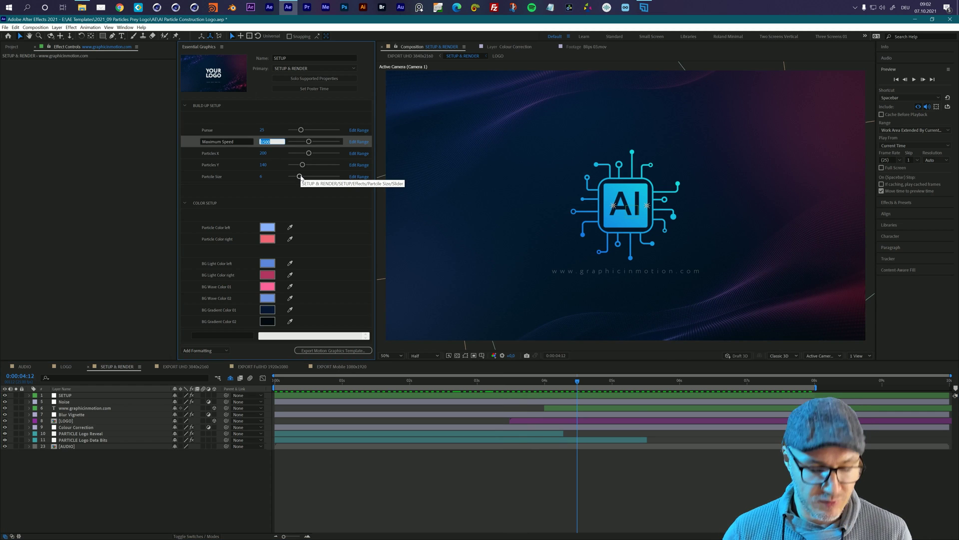
type("1300")
key("Return")
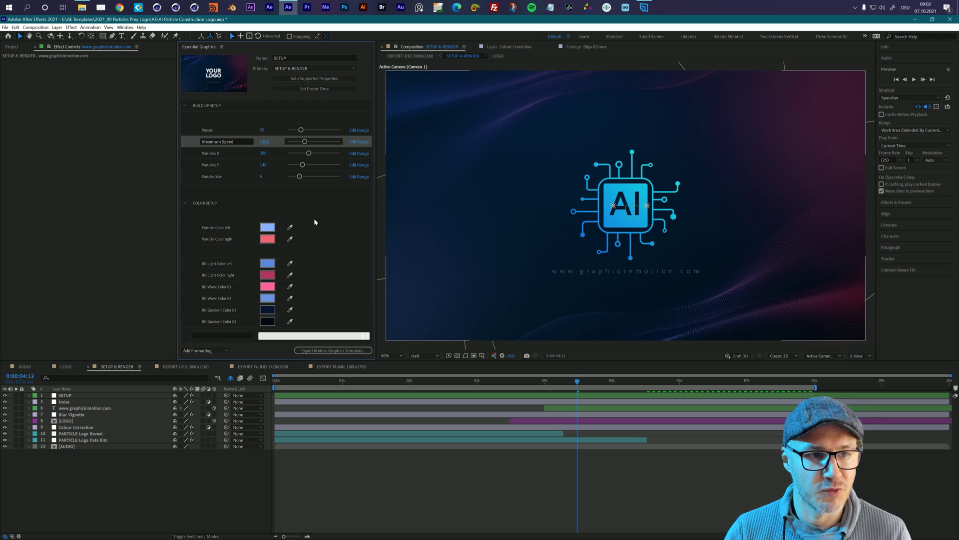
left_click_drag(292, 386, 276, 386)
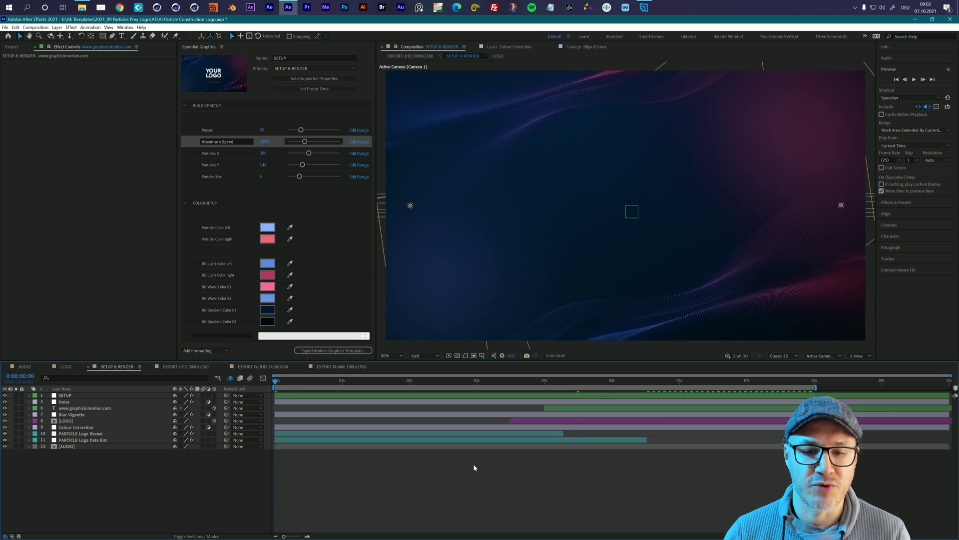
key("space")
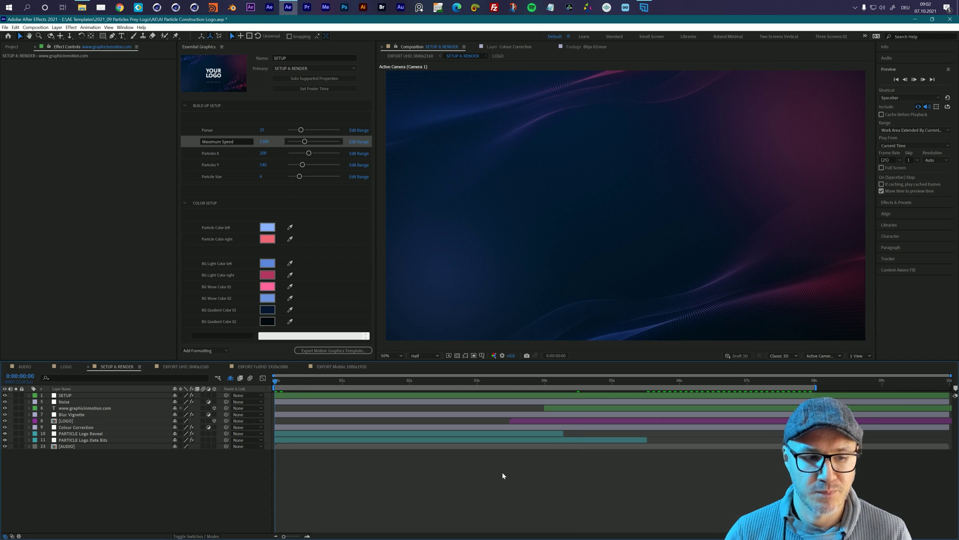
key("space")
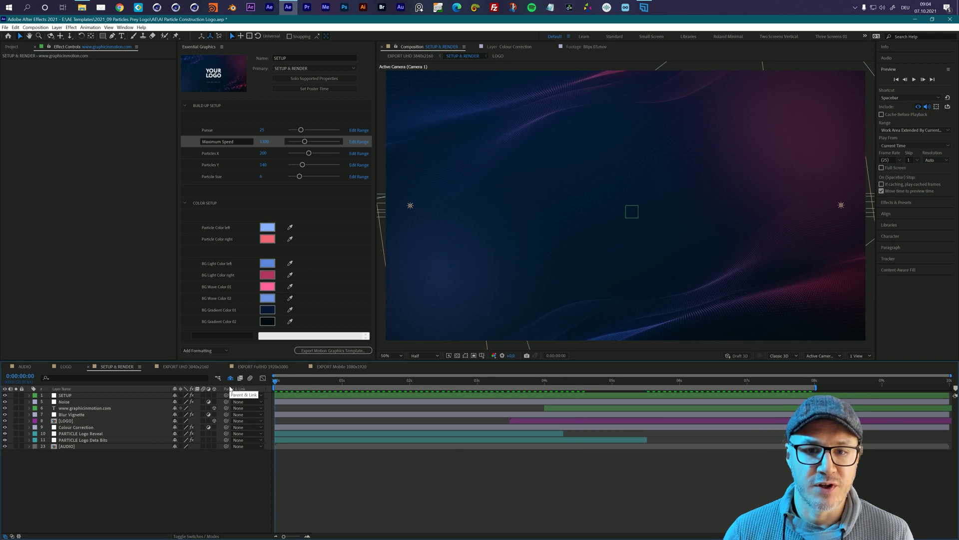
key("space")
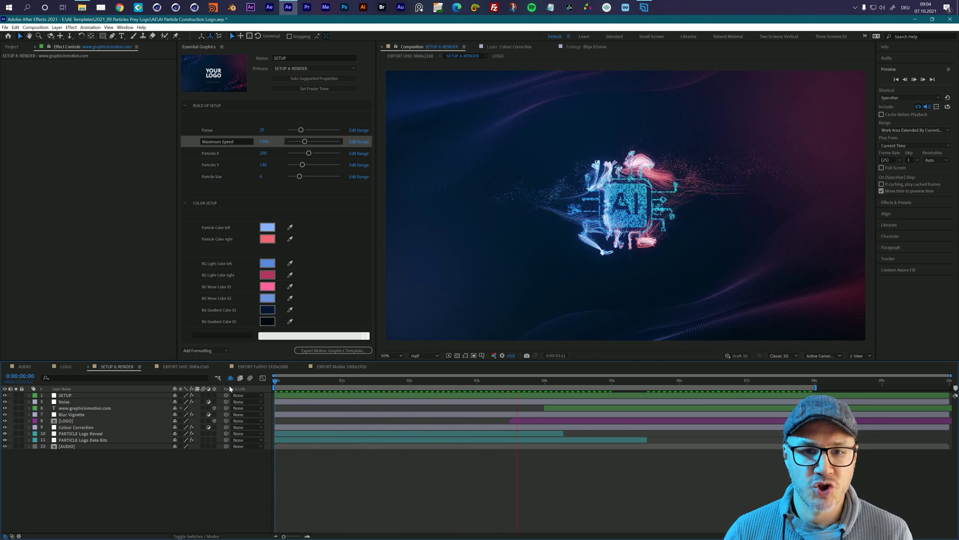
key("space")
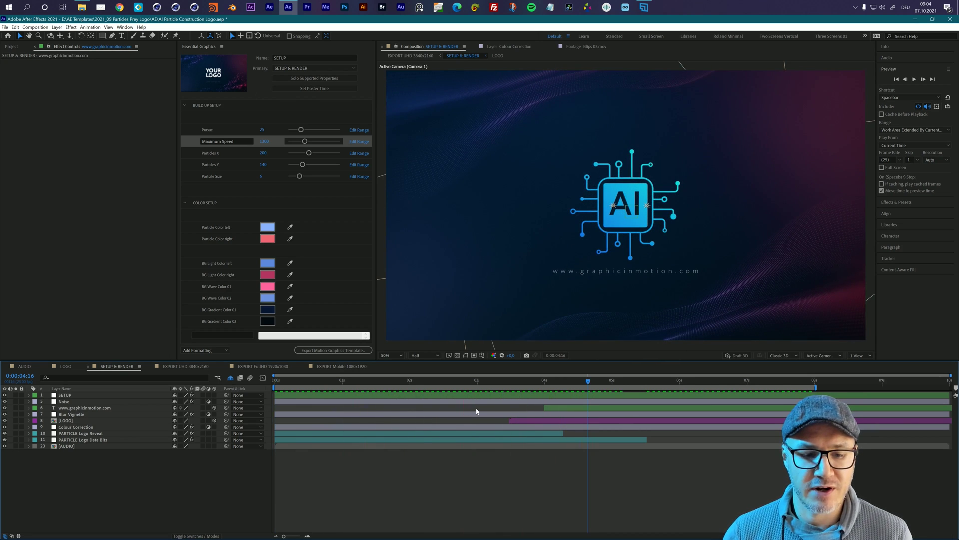
left_click(457, 385)
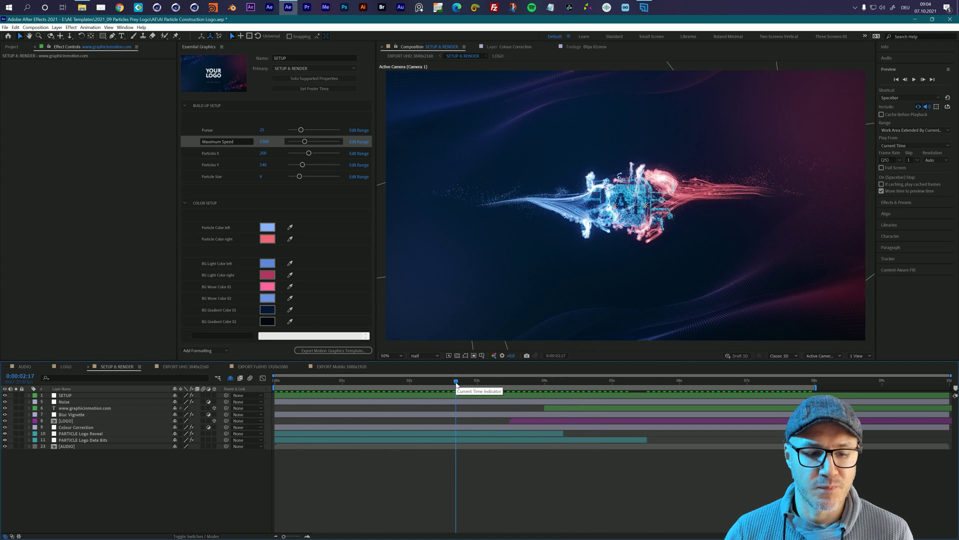
key("space")
key("space")
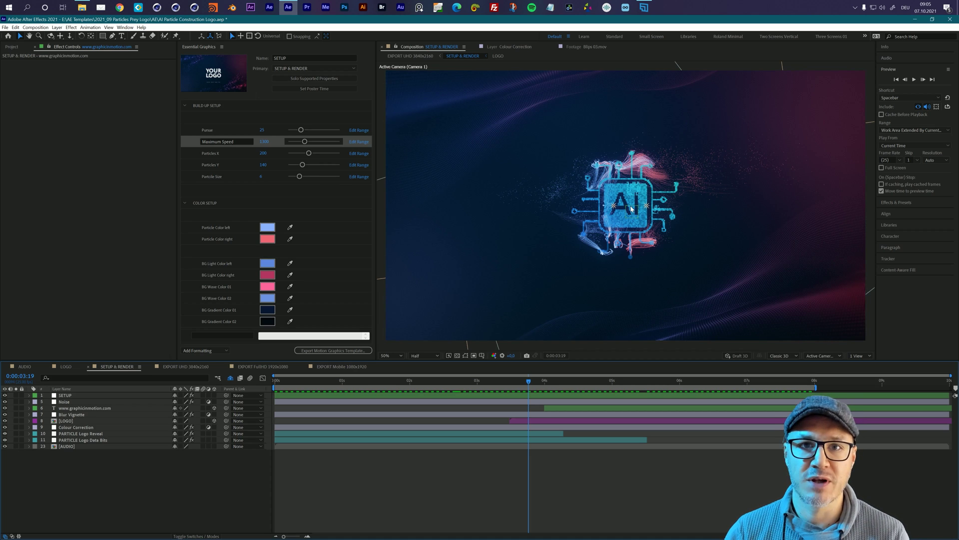
- Set Particles X to 100, Particles Y to 80 and Particle Size to 32, checking at 0:00:02:15
left_click(264, 154)
type("10")
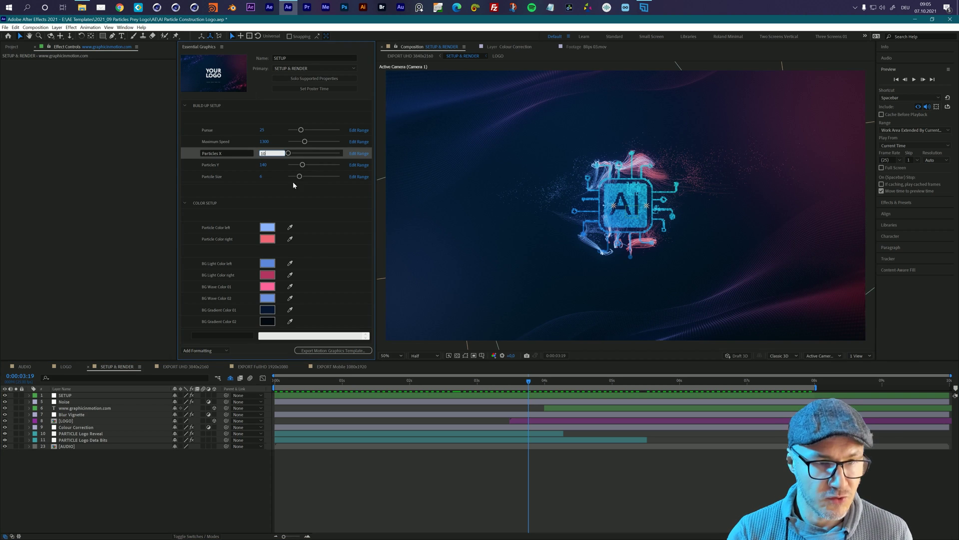
type("0")
left_click(263, 165)
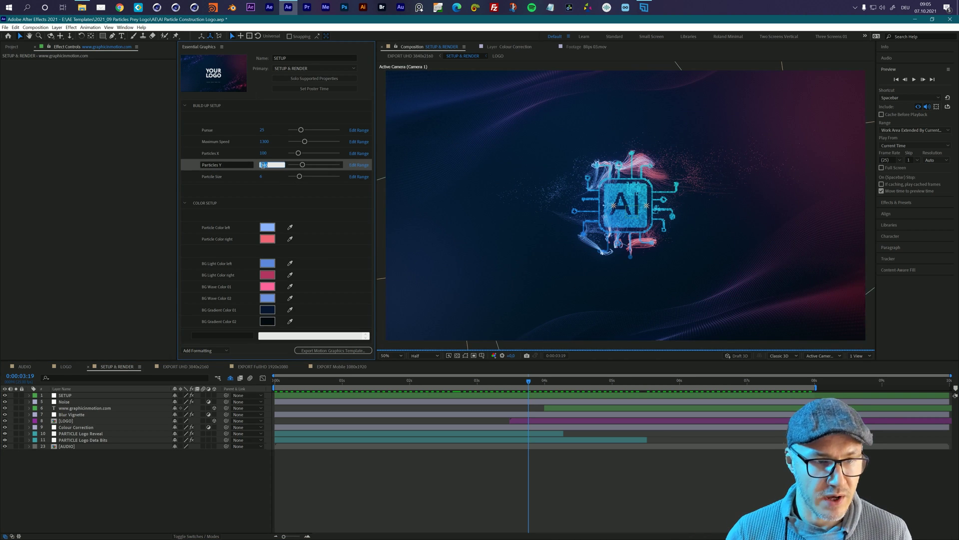
type("80")
key("Return")
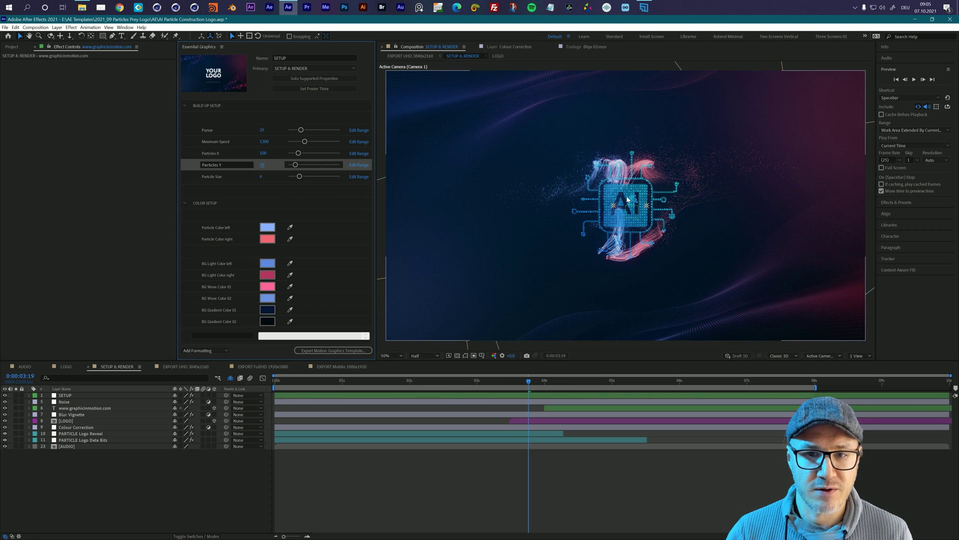
left_click(451, 381)
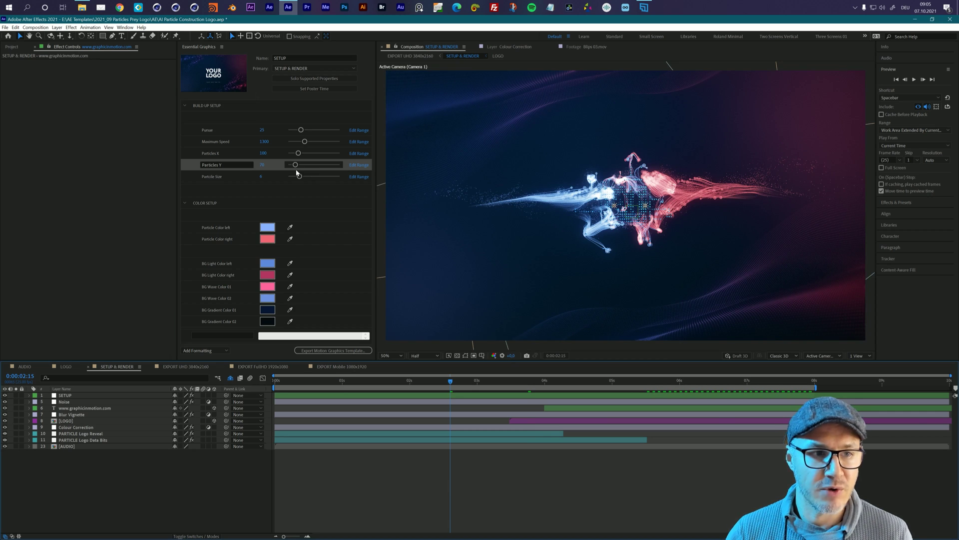
left_click(260, 178)
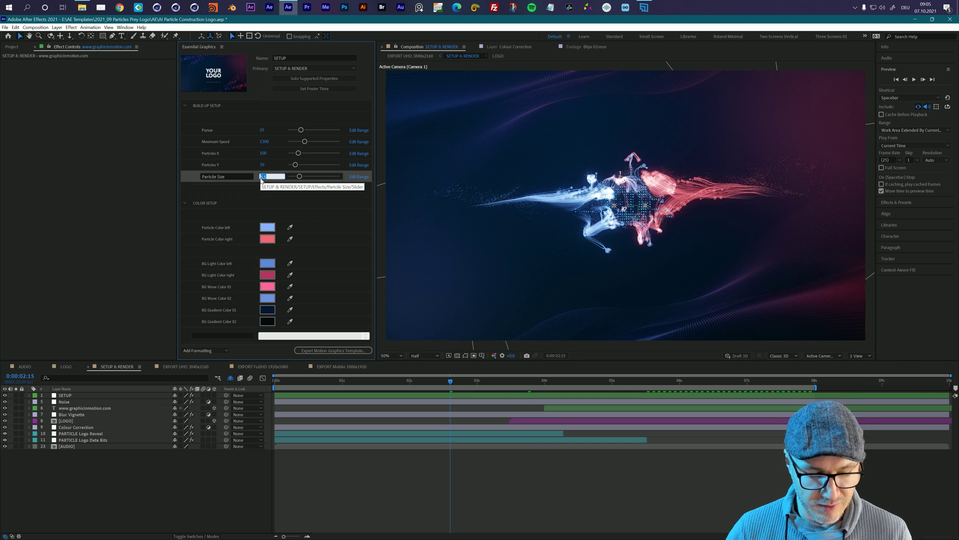
type("32")
key("Return")
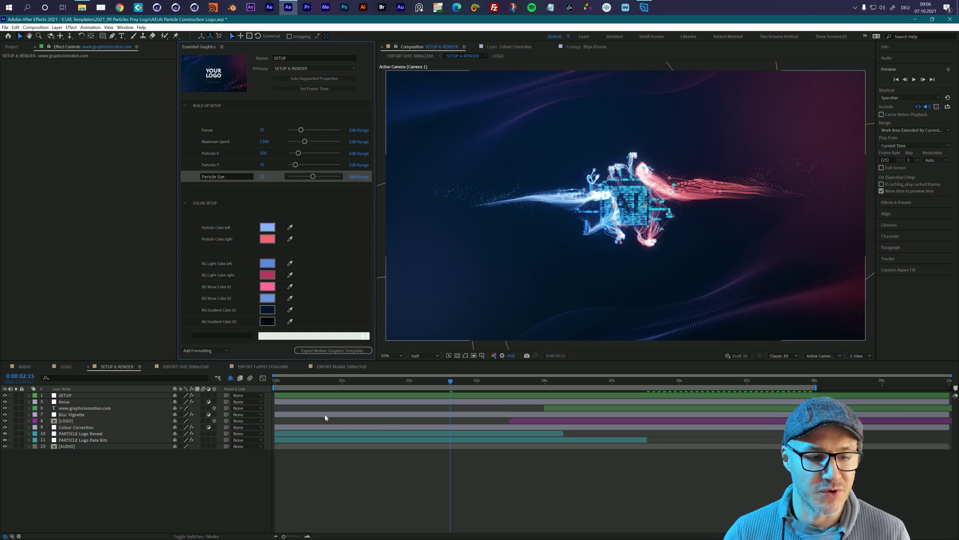
left_click(273, 386)
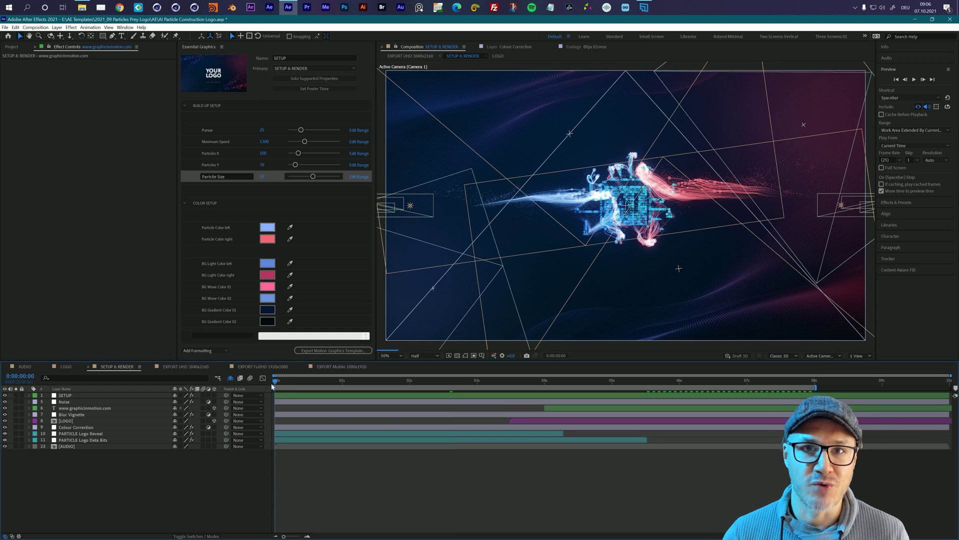
key("space")
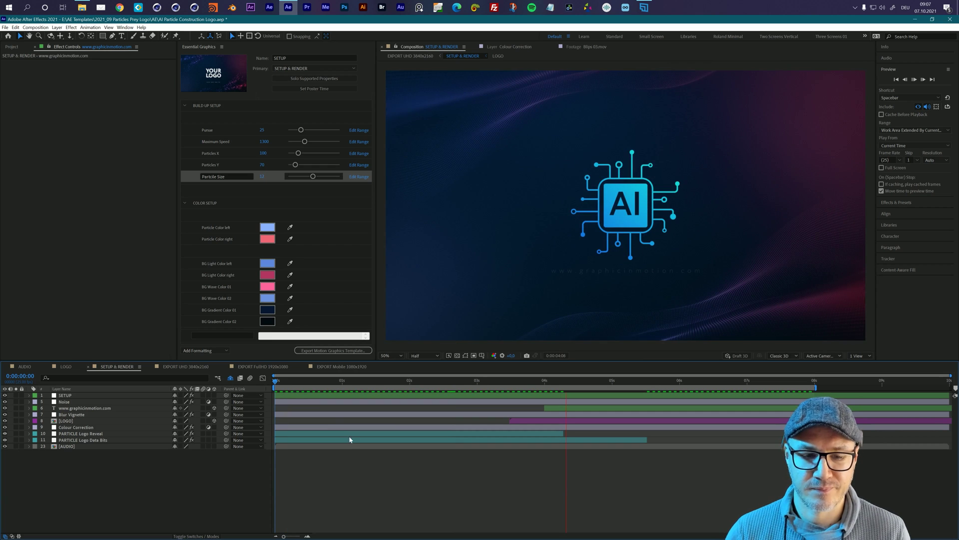
key("space")
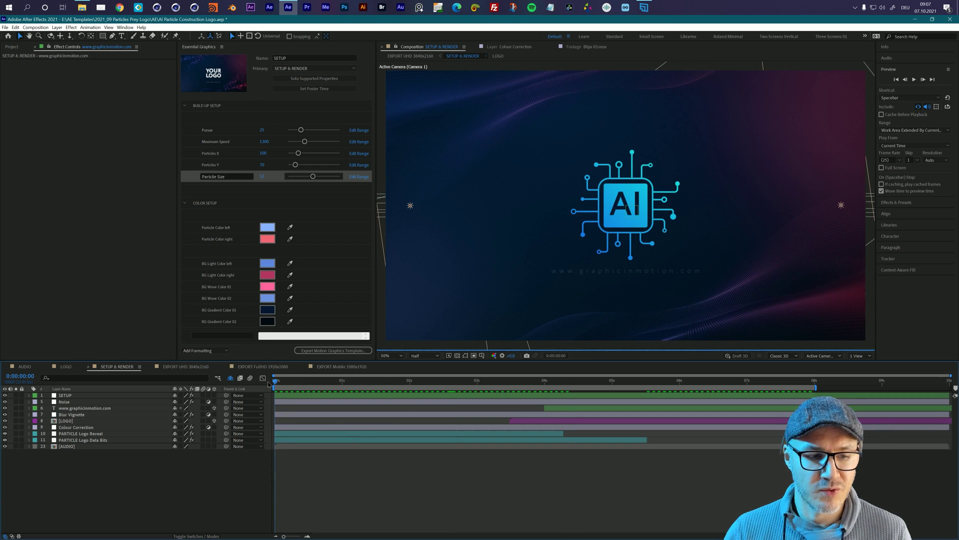
key("space")
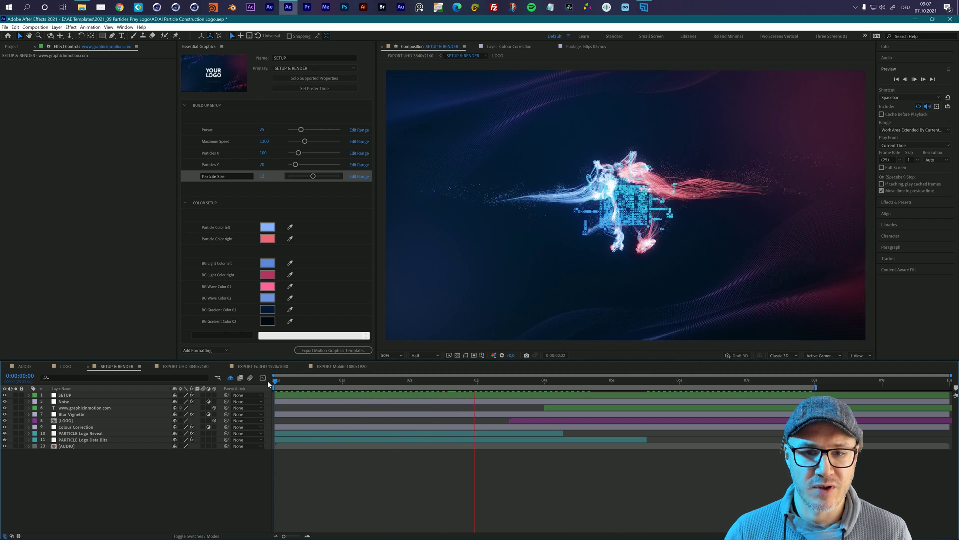
key("space")
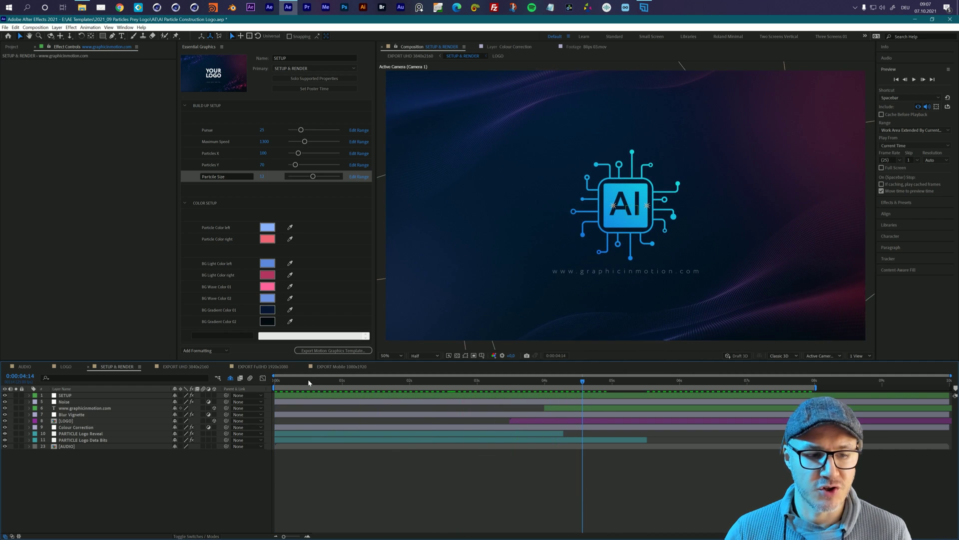
key("Home")
key("space")
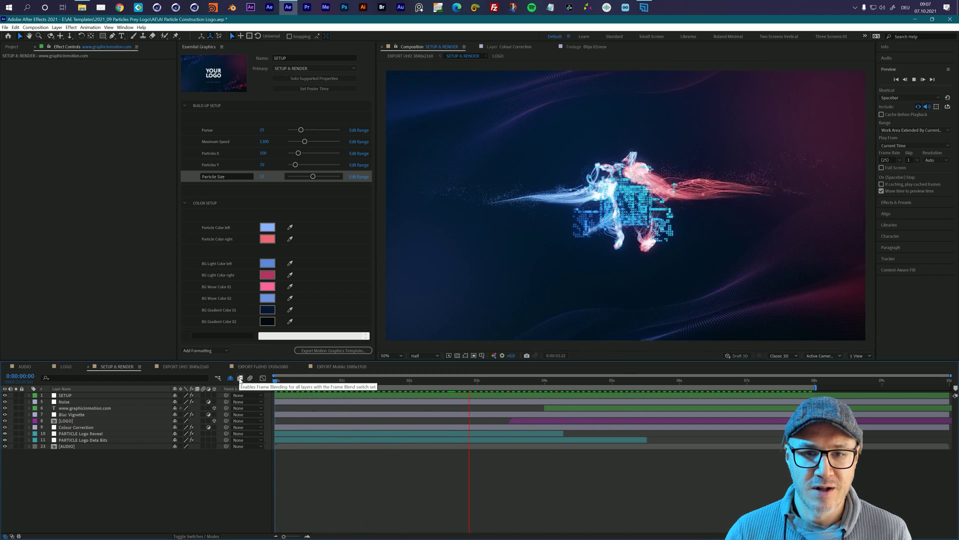
key("space")
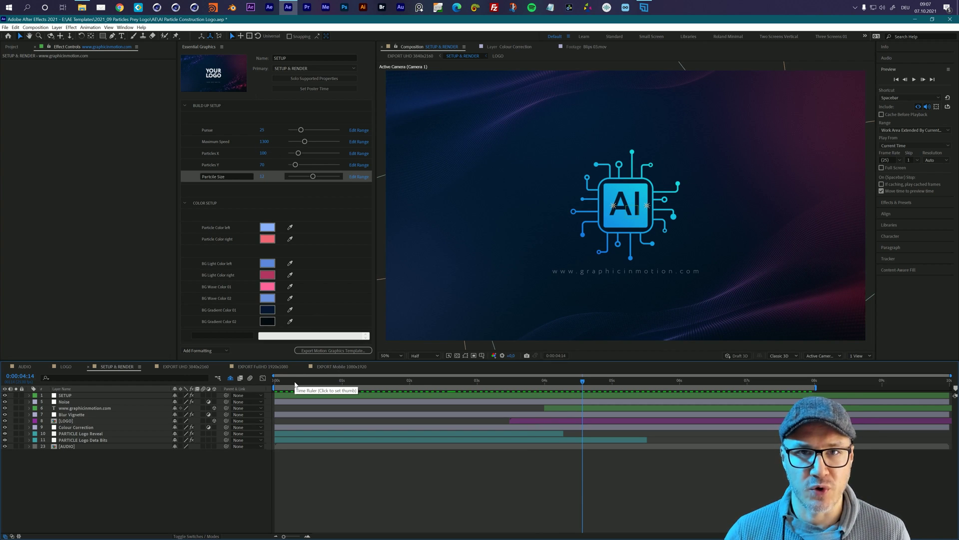
left_click(276, 382)
key("space")
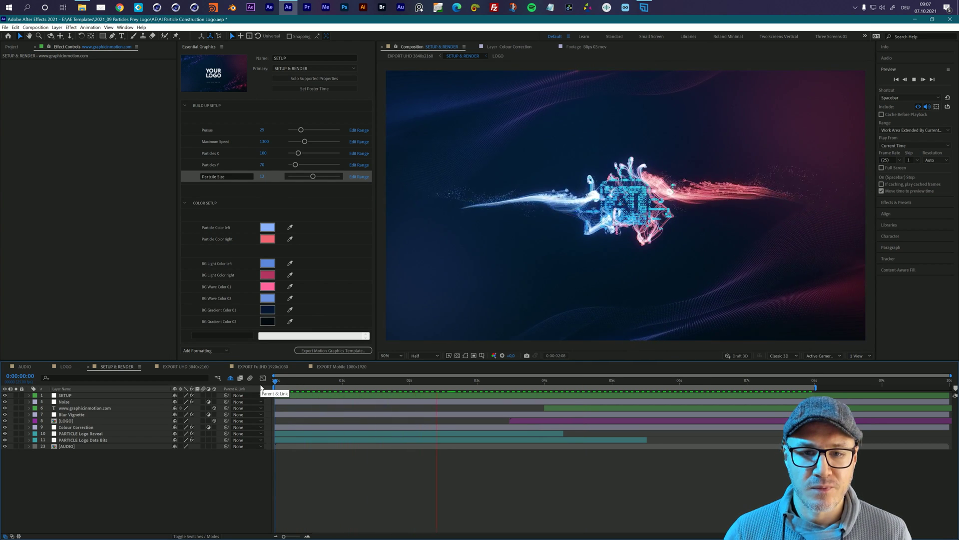
key("space")
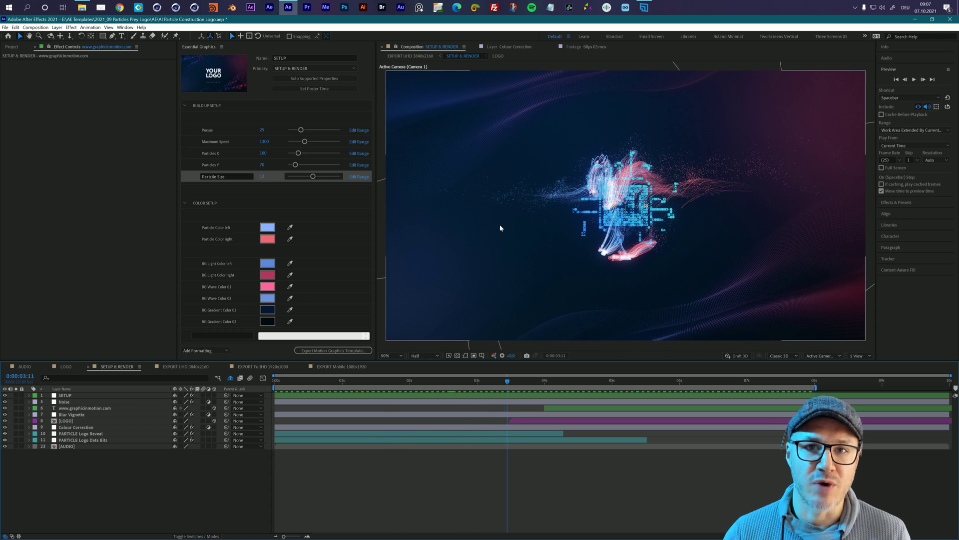
- Lower the particles' Maximum Speed to 1150
left_click(263, 141)
type("1150")
key("Return")
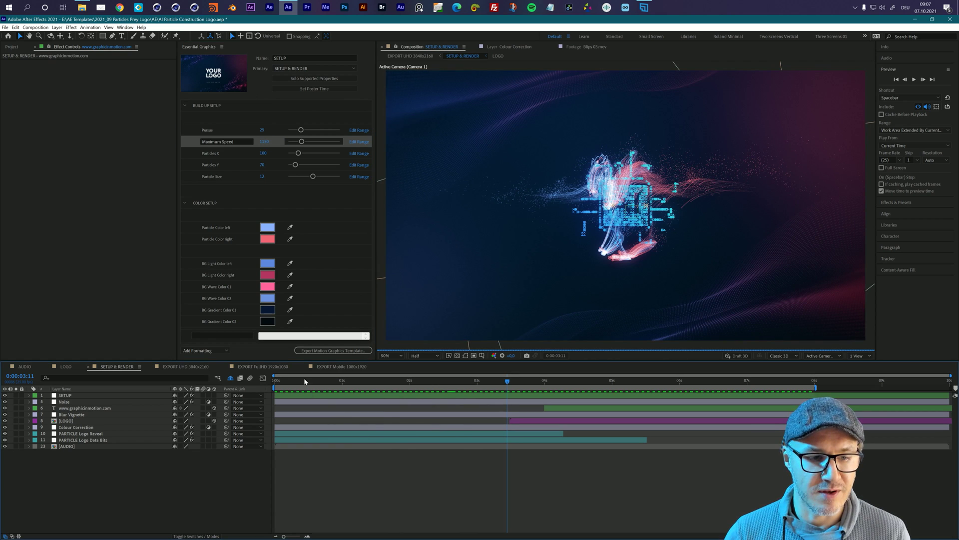
- Preview the reveal from the start and stop at 0:00:05:03
left_click_drag(304, 381, 252, 383)
key("space")
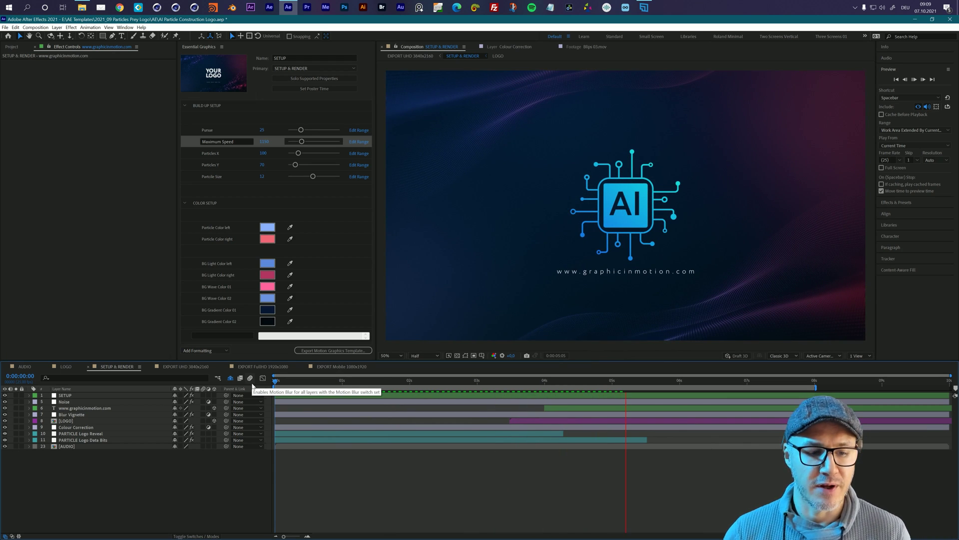
key("space")
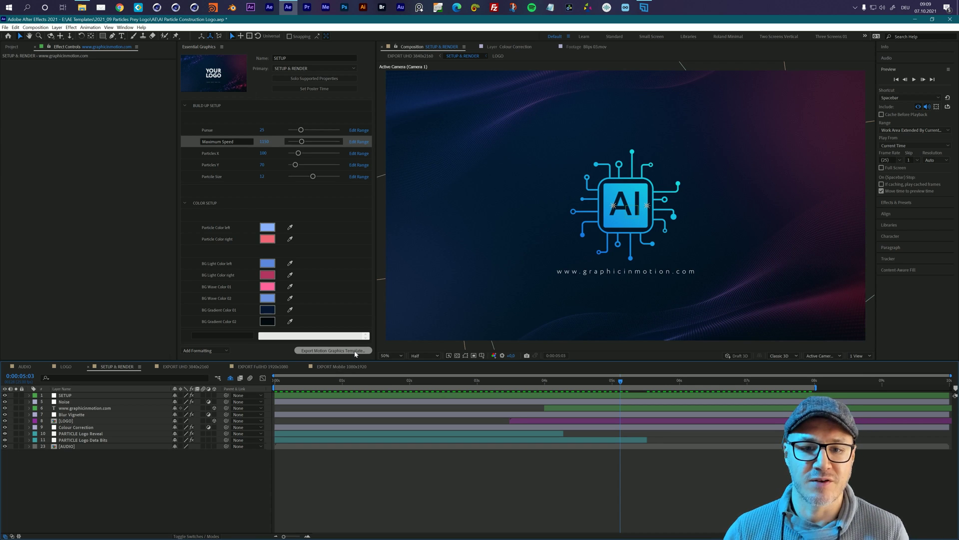
- Enter Maximum Speed 1300, Particles X 200, Particles Y 140 and Particle Size 5.5, then view 0:00:02:17
left_click(264, 141)
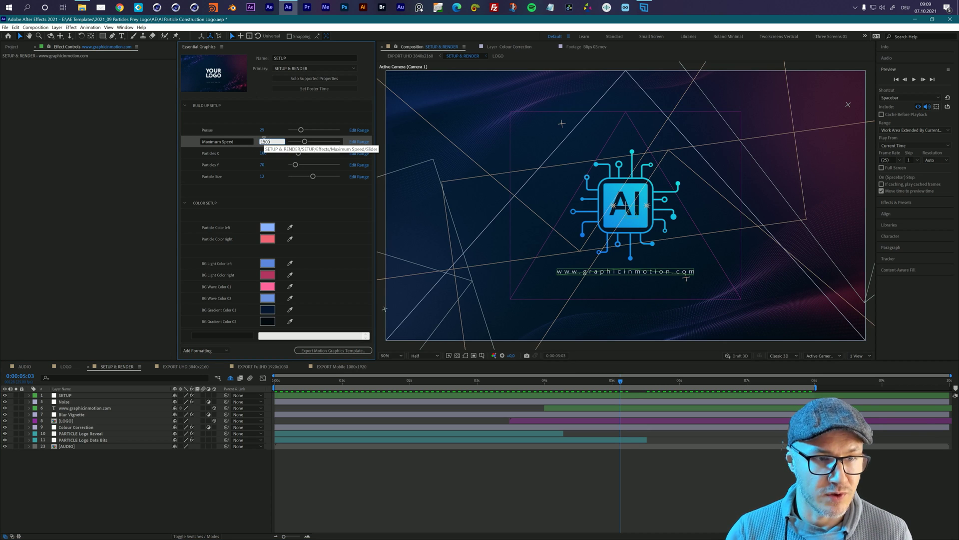
left_click(265, 153)
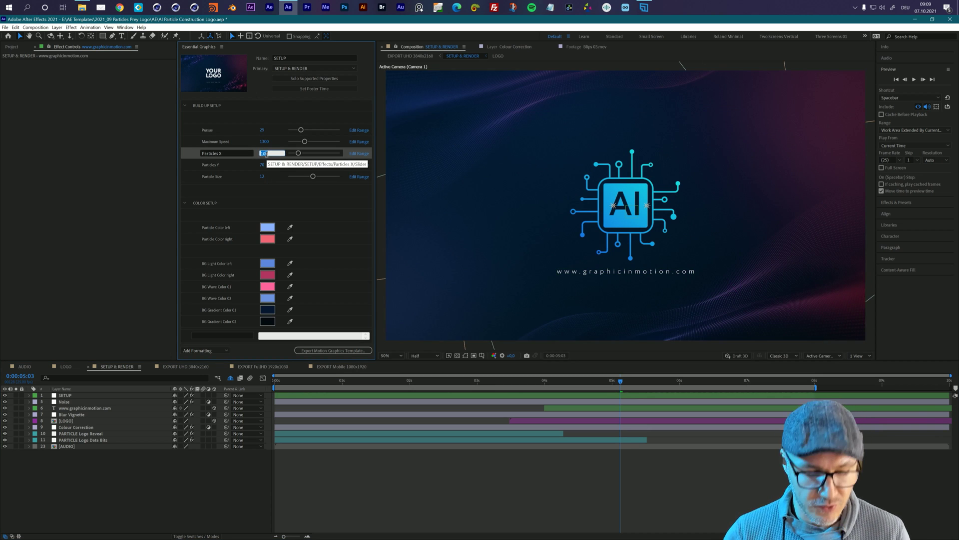
type("200")
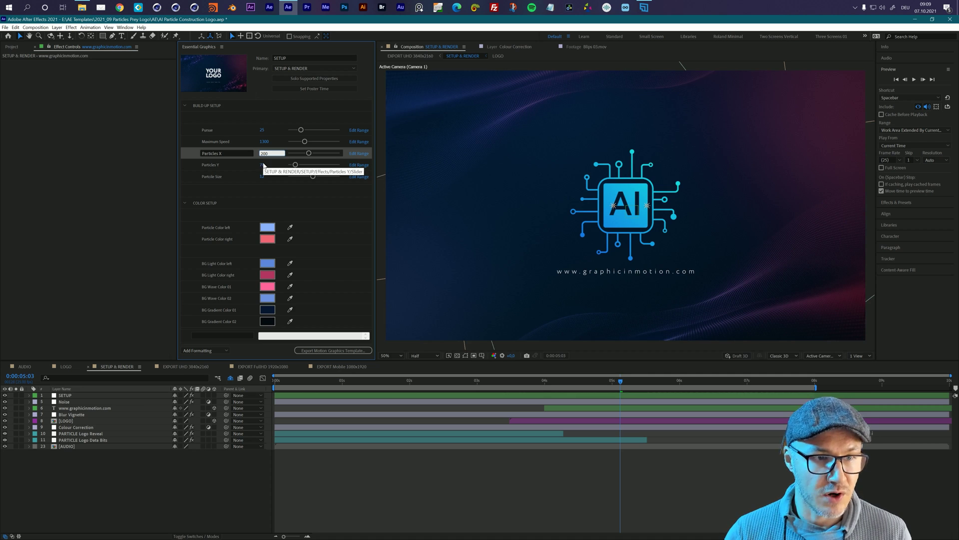
left_click(263, 165)
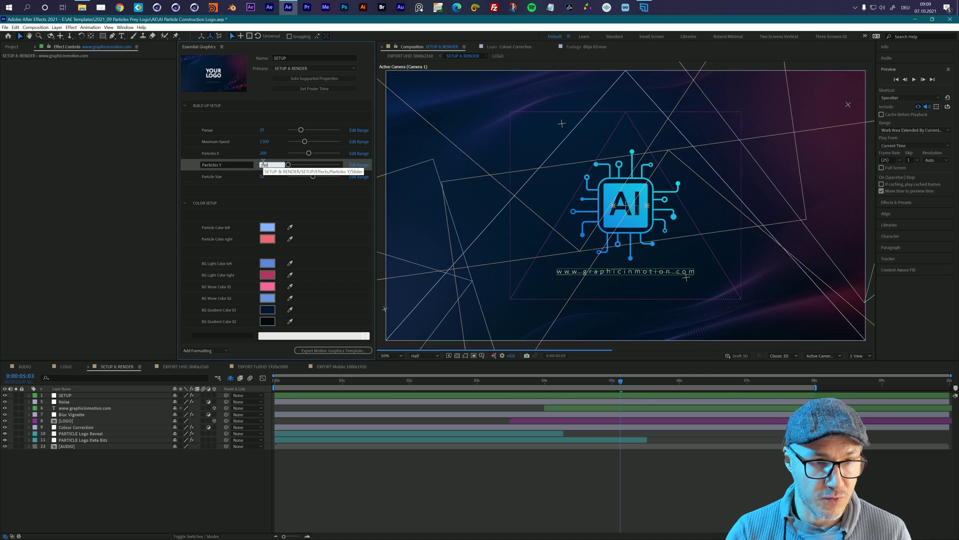
type("140")
key("Tab")
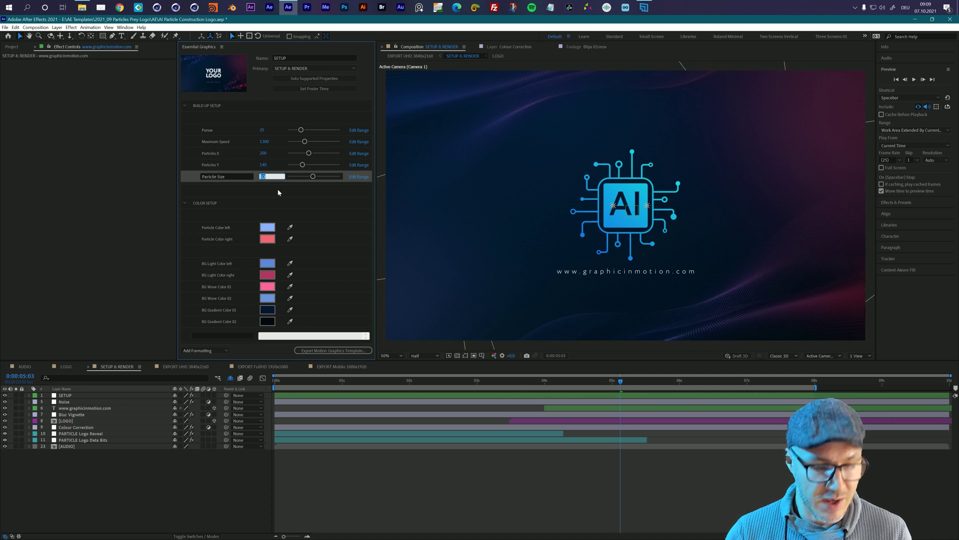
type("5.5")
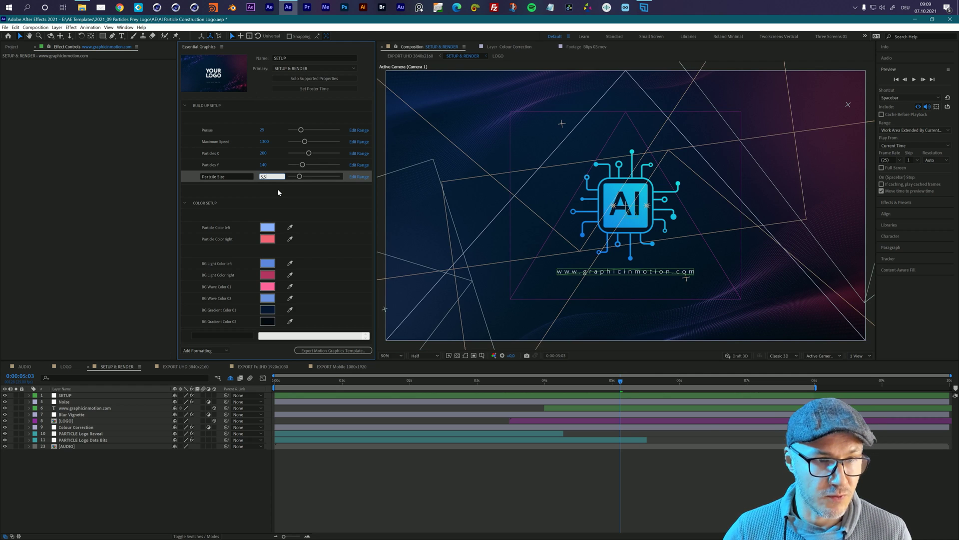
key("Return")
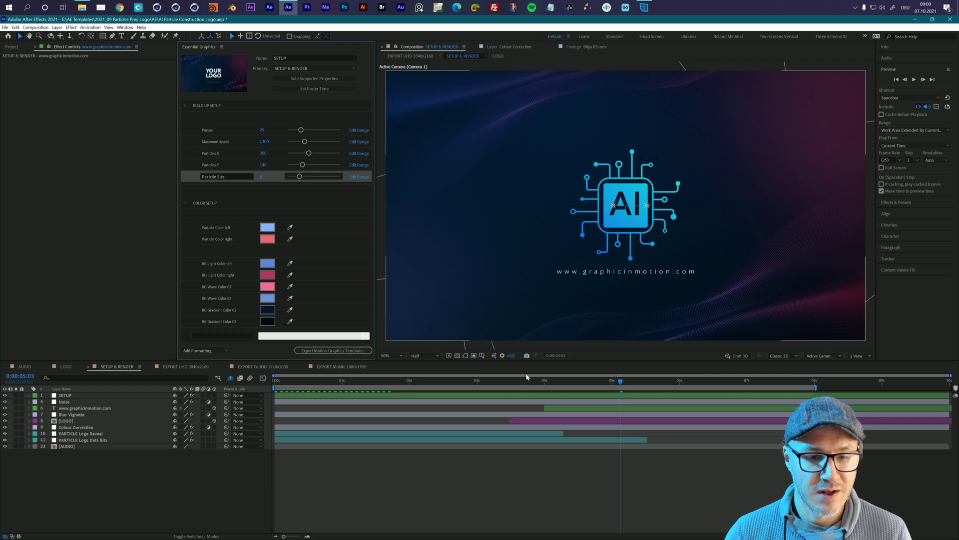
left_click(456, 381)
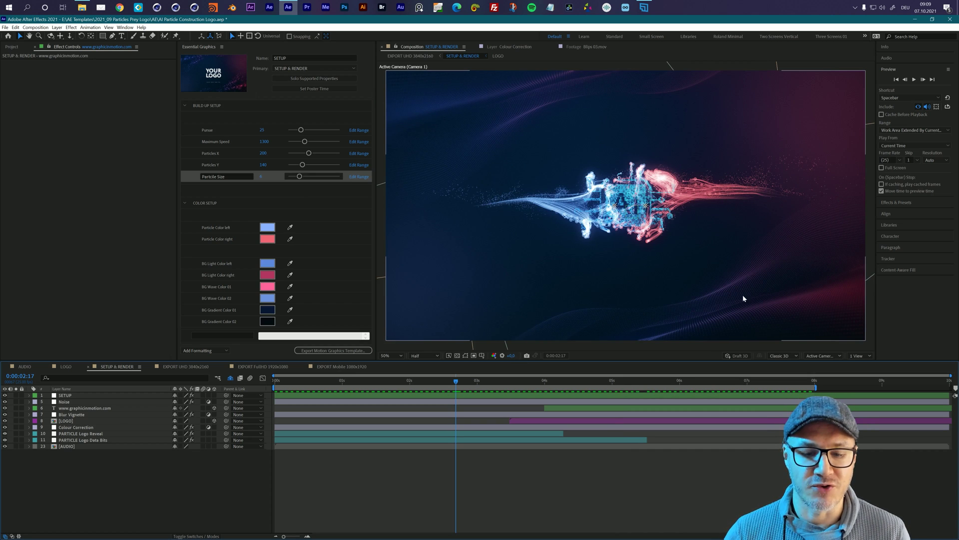
- At 0:00:06:14, sample the logo's blue, cyan and blue for Particle Color left, Particle Color right and BG Light Color left
left_click(717, 382)
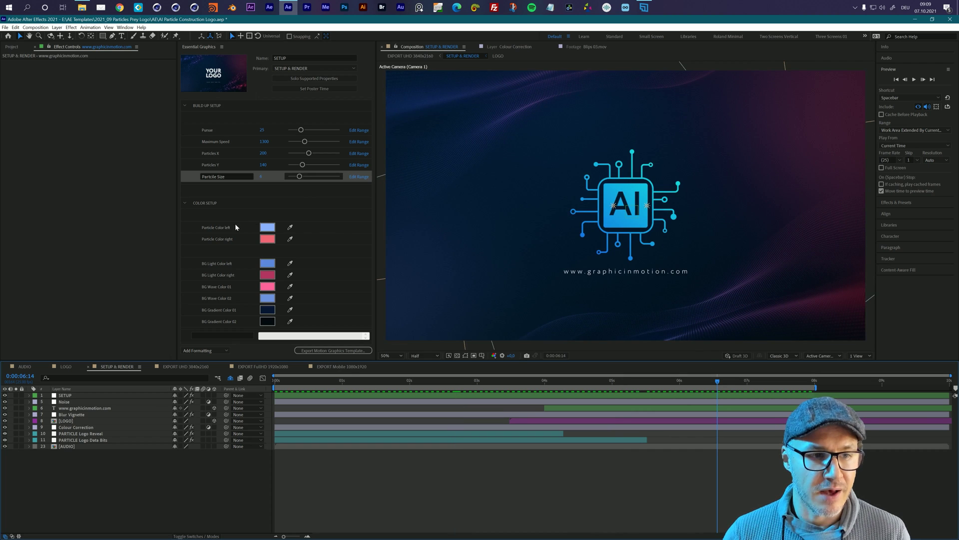
left_click(290, 227)
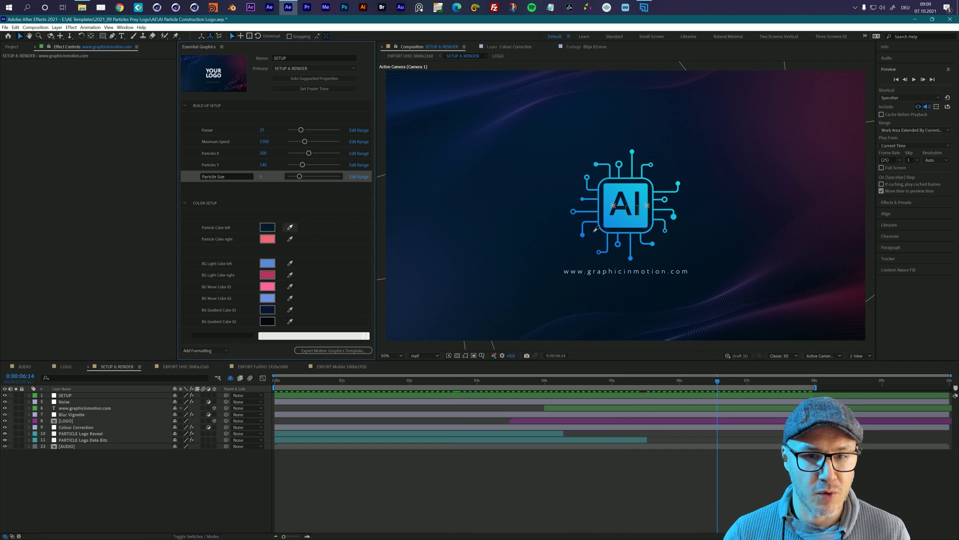
left_click(601, 221)
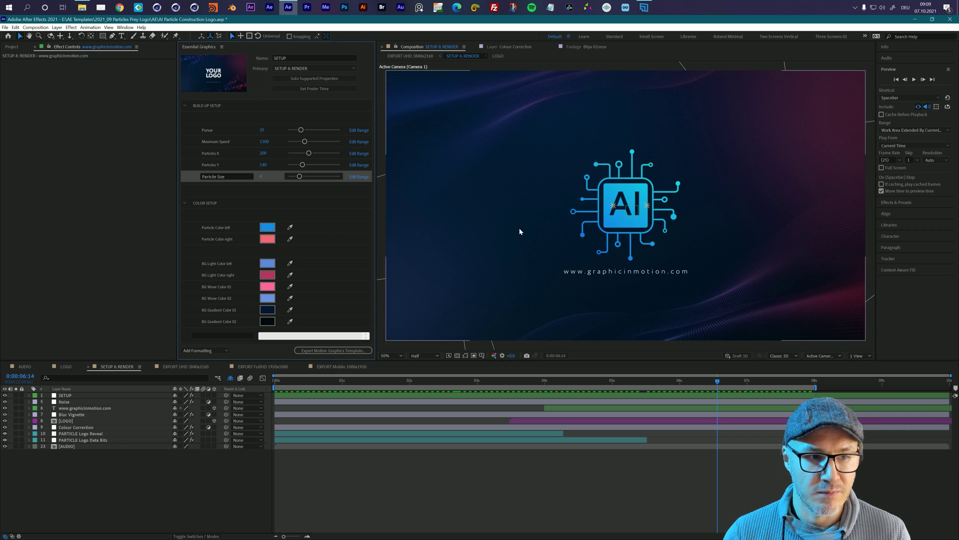
left_click(290, 239)
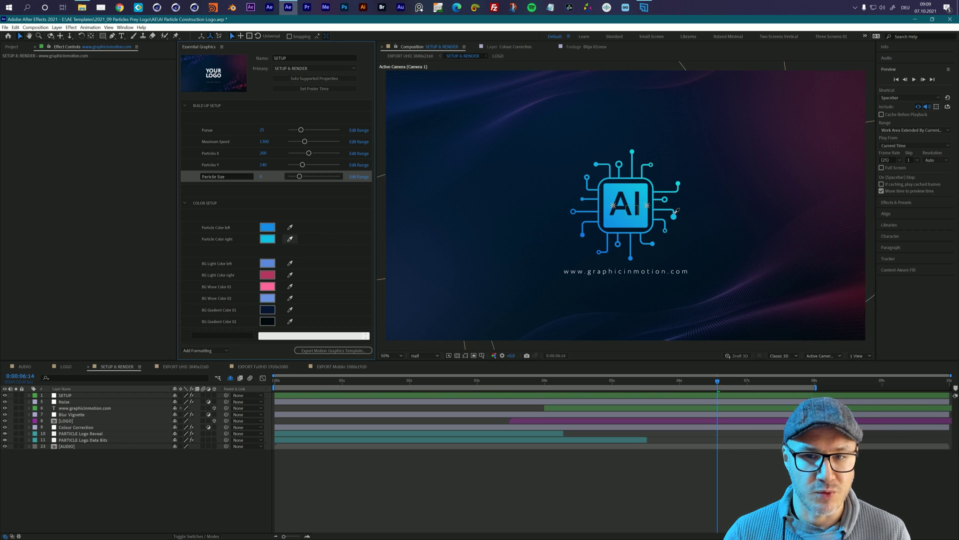
left_click(675, 212)
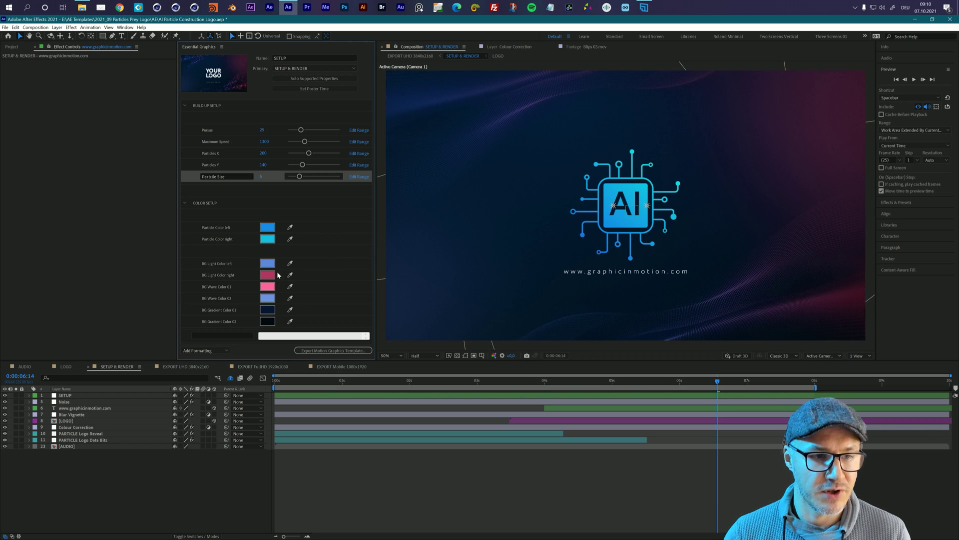
left_click(290, 264)
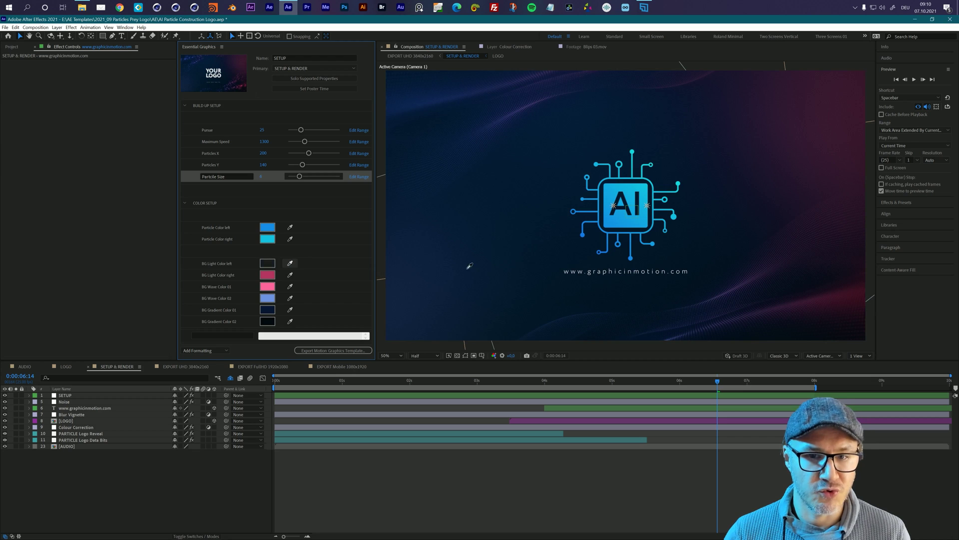
left_click(634, 257)
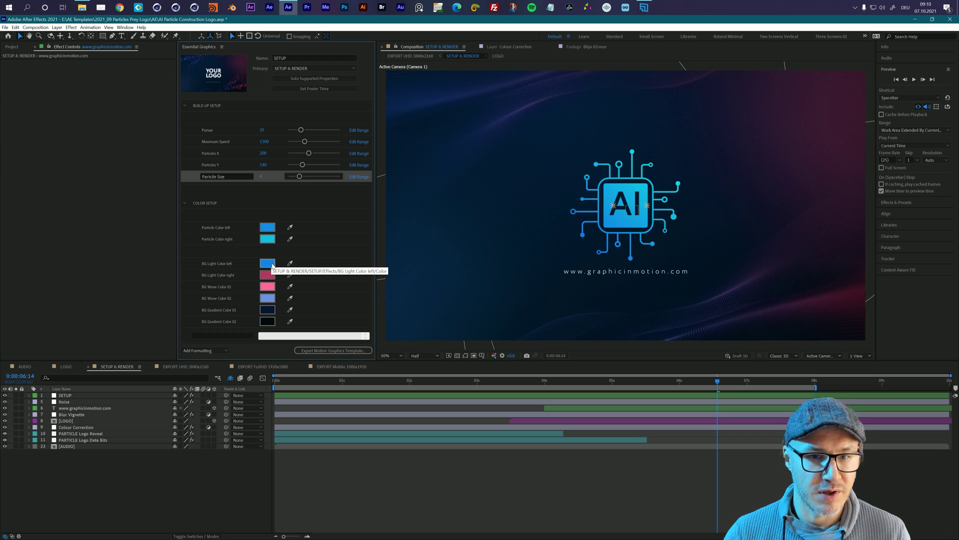
- Darken BG Light Color left to 175C95
left_click(272, 266)
left_click_drag(202, 177, 195, 185)
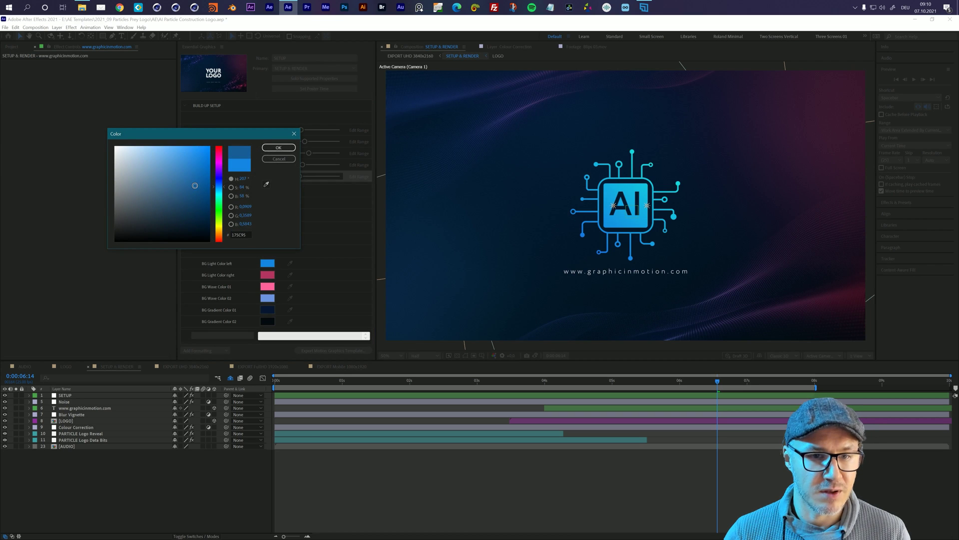
left_click(278, 148)
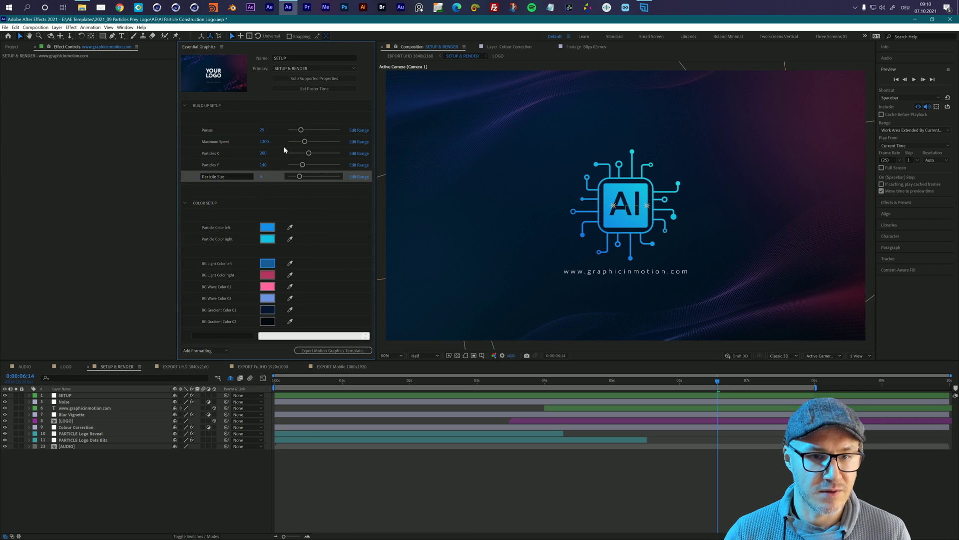
- Sample the logo's cyan for BG Light Color right, then adjust it to dark teal 1C6E70
left_click(287, 276)
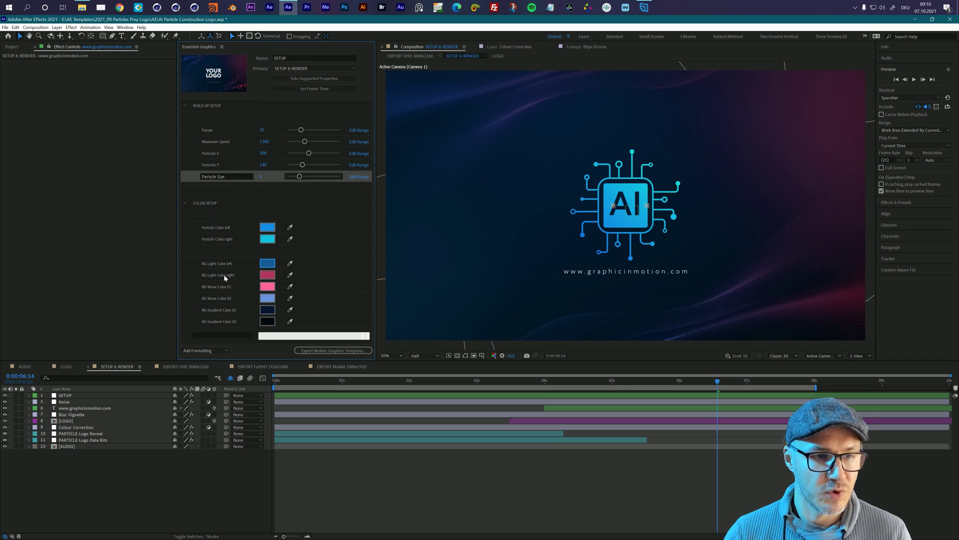
left_click(679, 183)
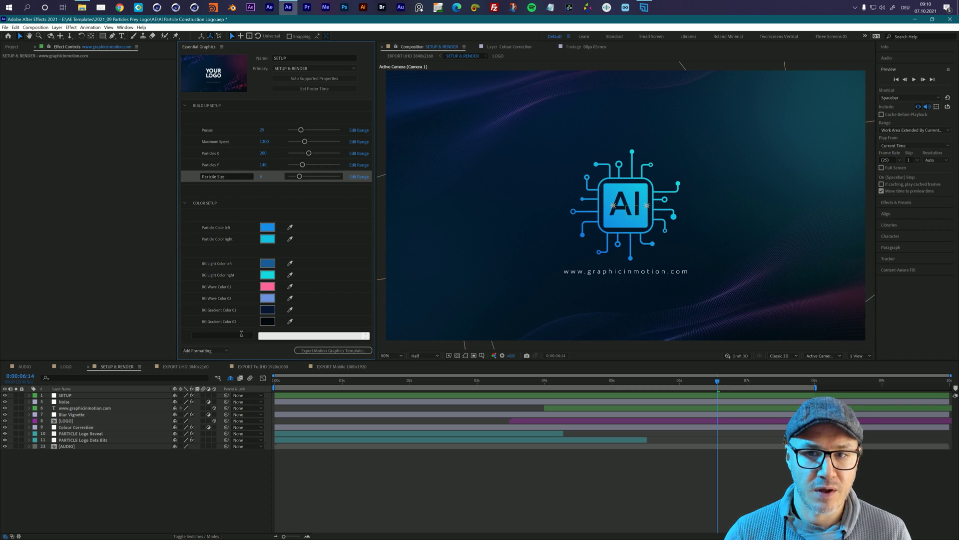
left_click(267, 275)
left_click_drag(190, 207, 200, 200)
left_click(279, 148)
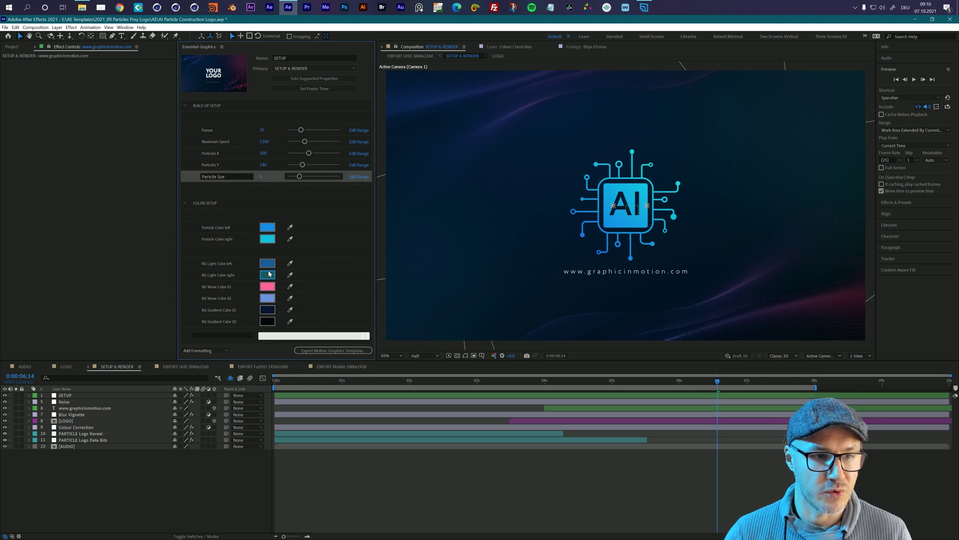
left_click(269, 275)
left_click_drag(195, 192, 186, 199)
left_click(278, 148)
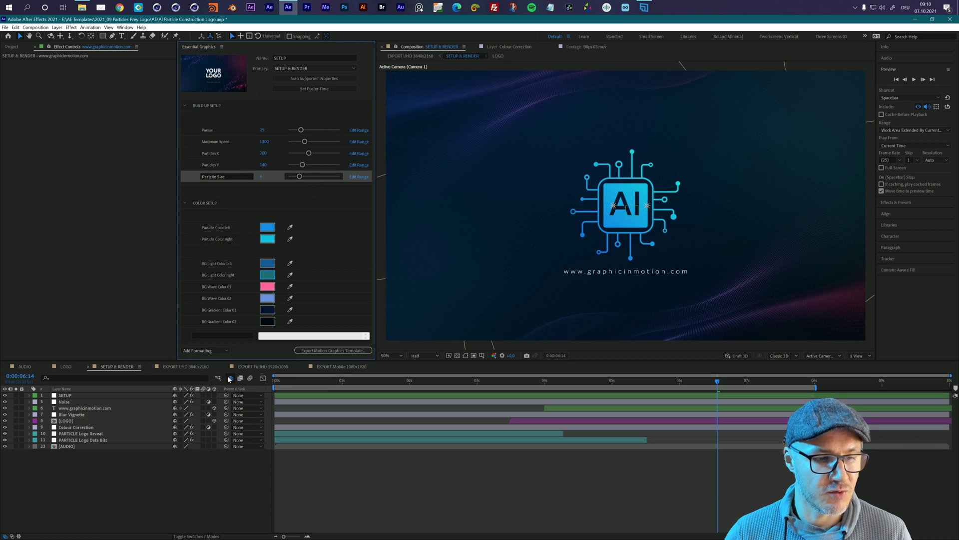
- Temporarily reveal shy layers, hide BG 01 and BG 02, then hide shy layers again
left_click(230, 379)
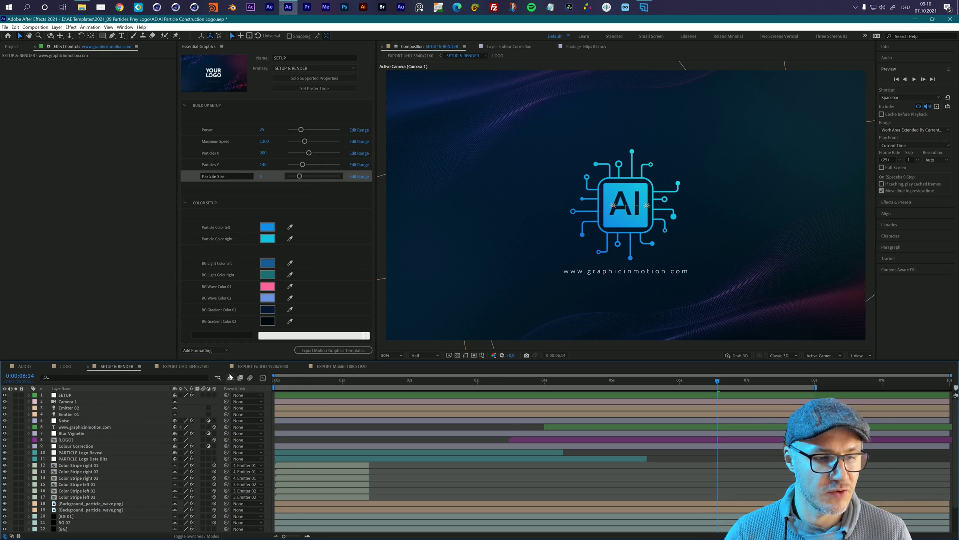
scroll(137, 434, "down", 3)
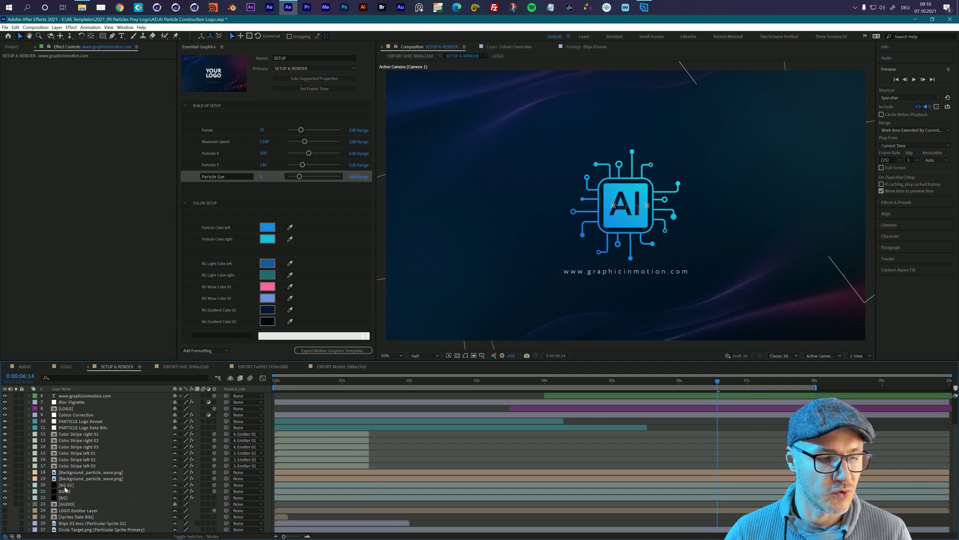
left_click(64, 486)
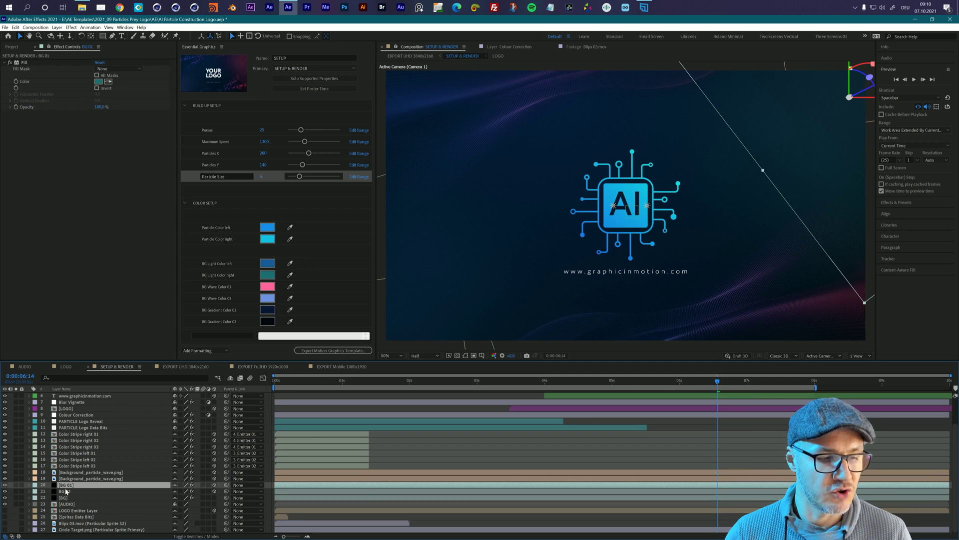
left_click(5, 485)
left_click(5, 491)
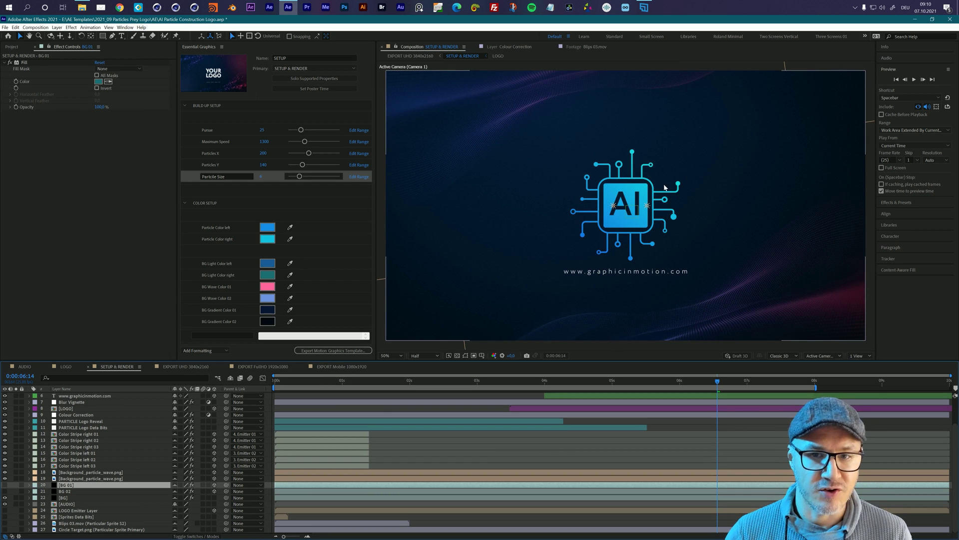
left_click(231, 378)
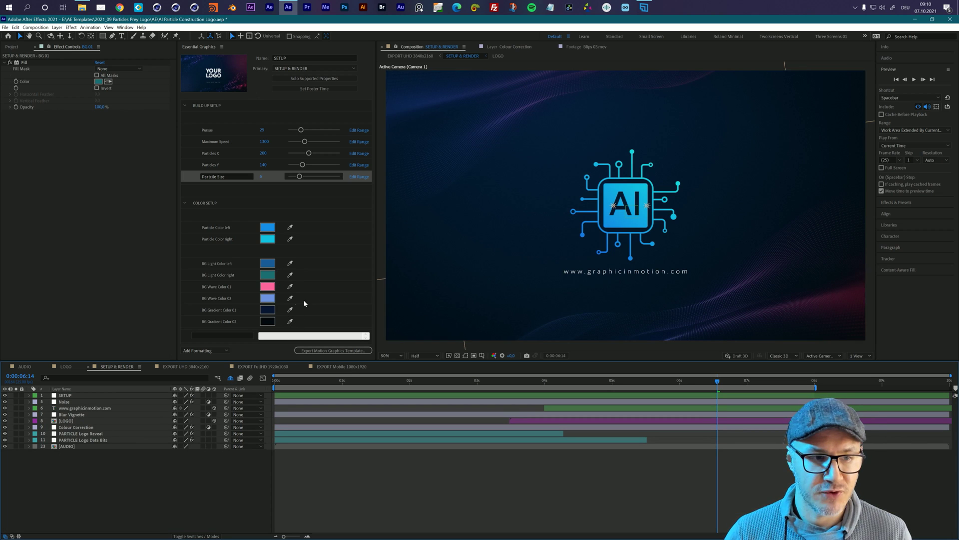
- Sample the logo's cyan for BG Wave Color 01 and its blue for BG Wave Color 02
left_click(289, 286)
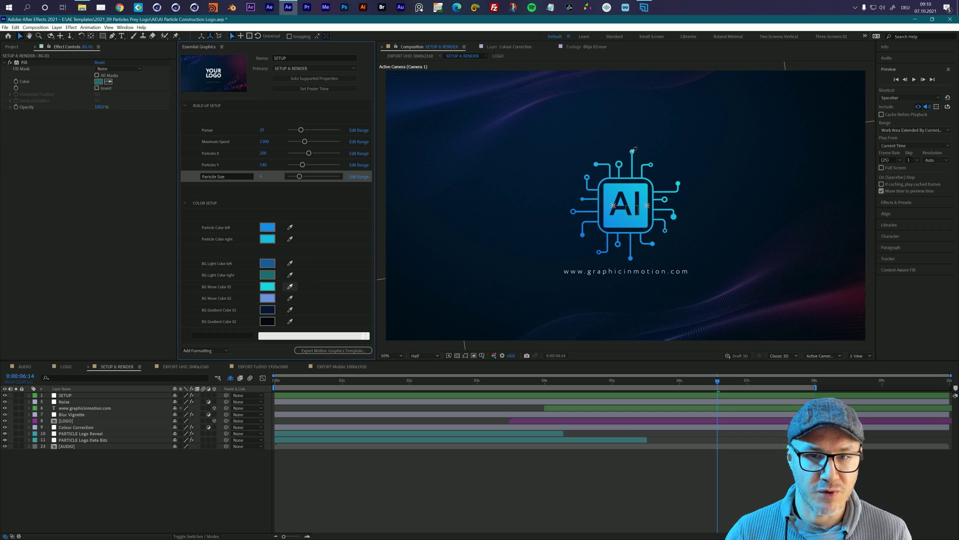
left_click(633, 149)
left_click(290, 298)
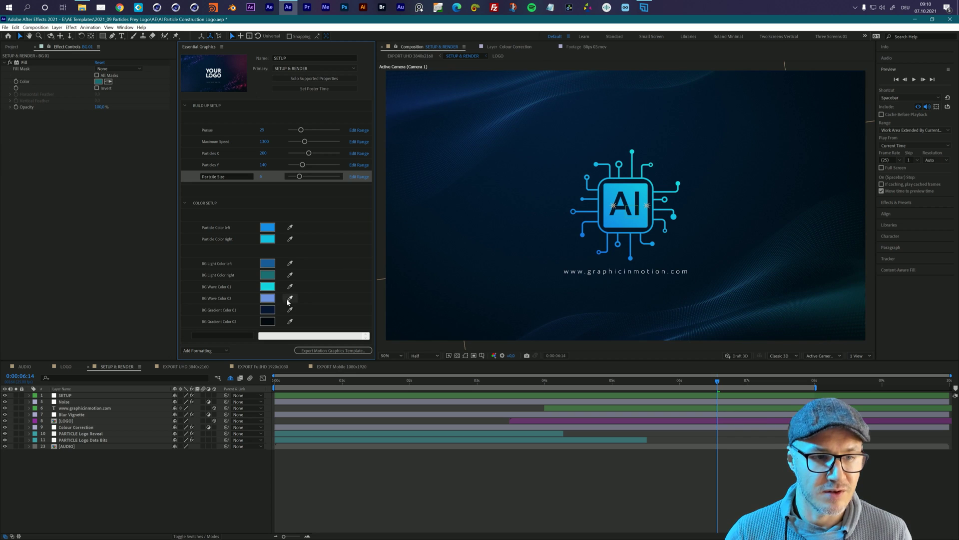
left_click(579, 236)
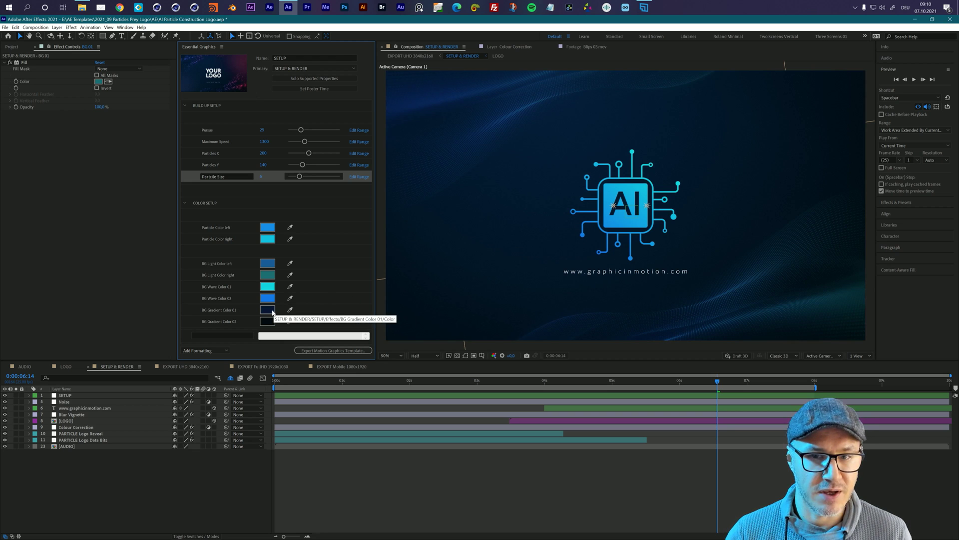
- Sample the logo blue for BG Gradient Color 01, then darken it to a deep navy
left_click(290, 310)
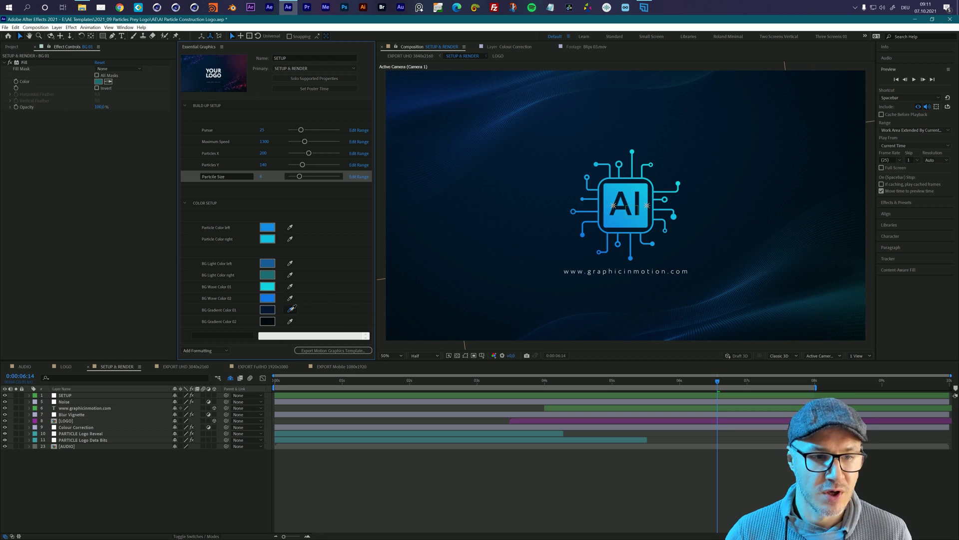
left_click(621, 243)
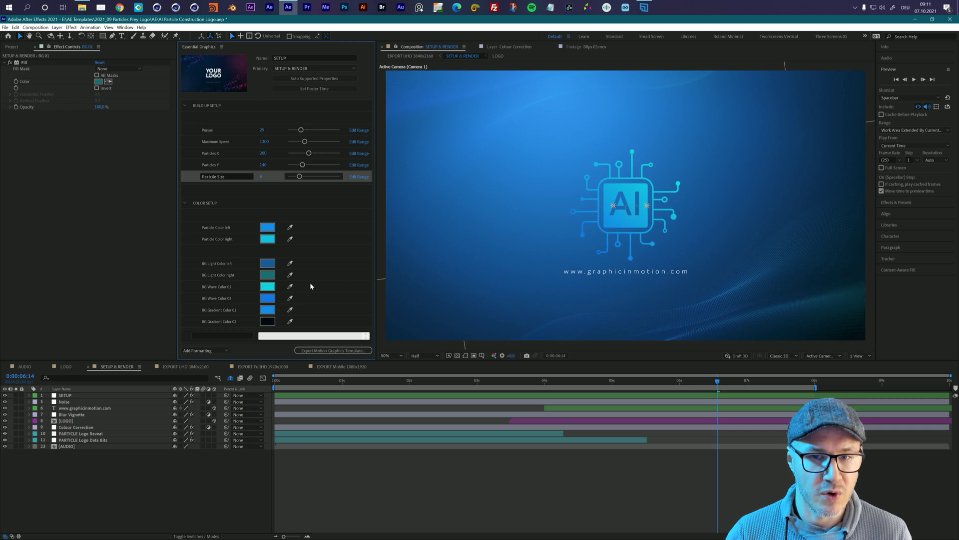
left_click(267, 310)
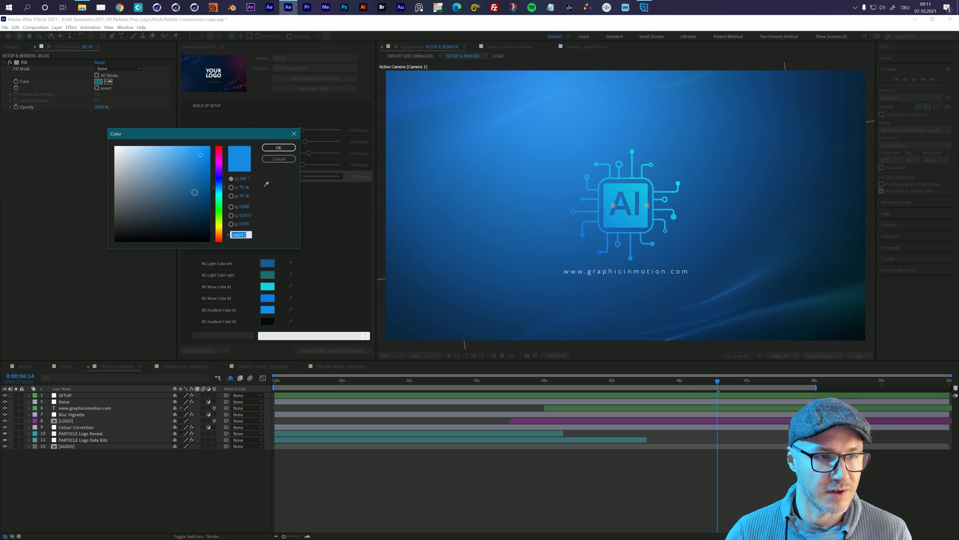
left_click_drag(194, 194, 192, 209)
left_click(278, 147)
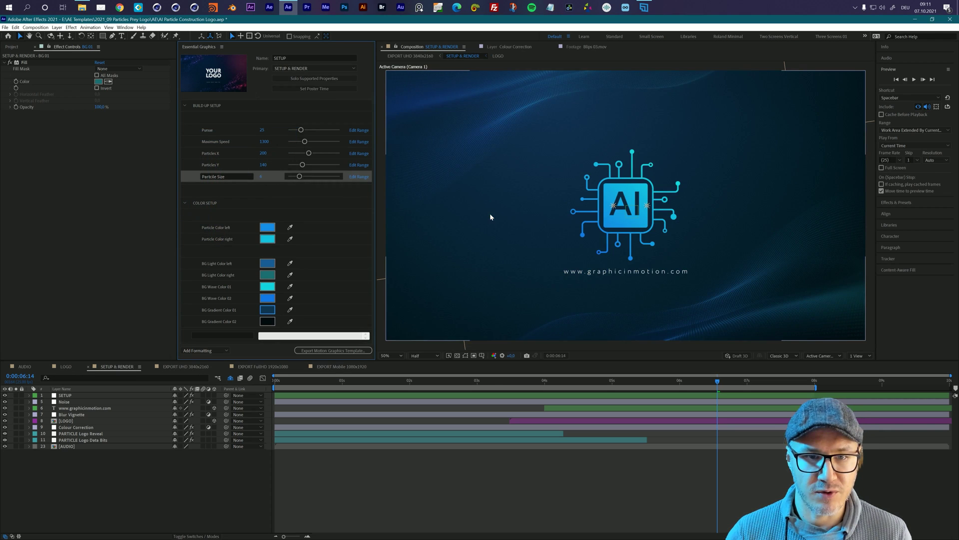
left_click(268, 310)
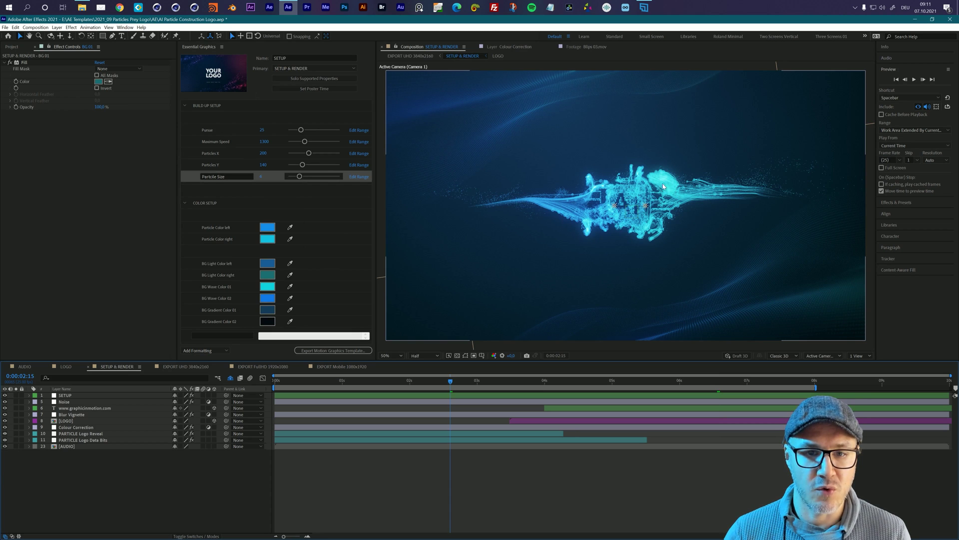
- Lighten Particle Color right to 42C8E0 and left to 459CDC, then return to 0:00:02:02
left_click(269, 241)
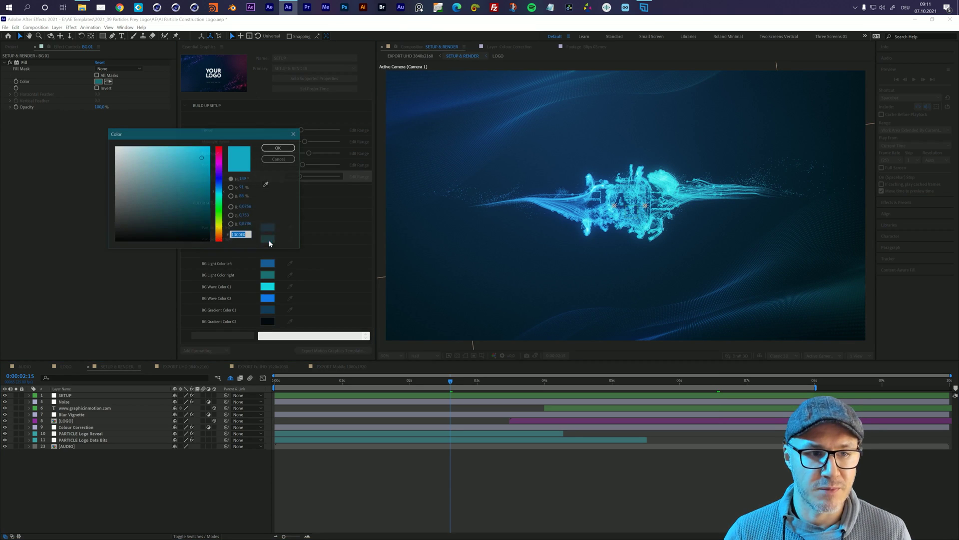
left_click(182, 158)
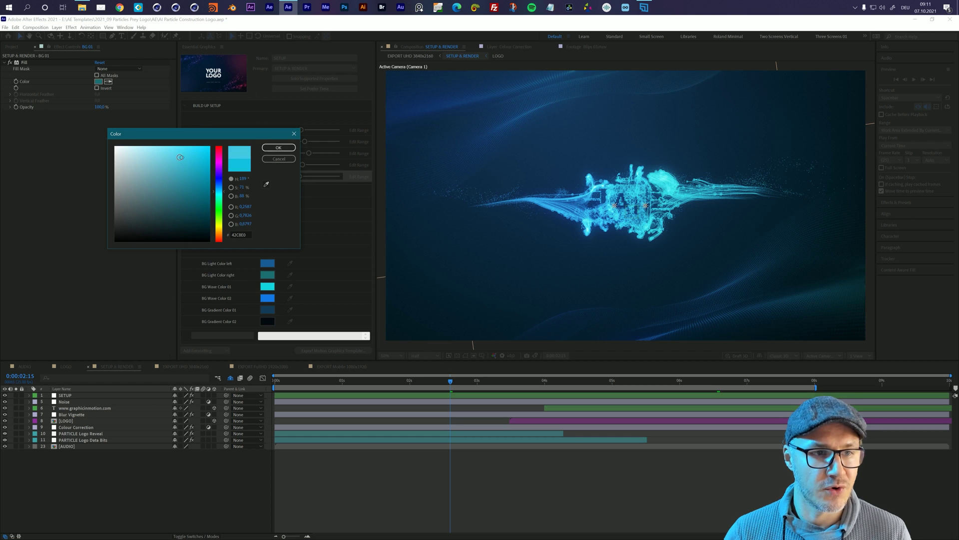
left_click(278, 148)
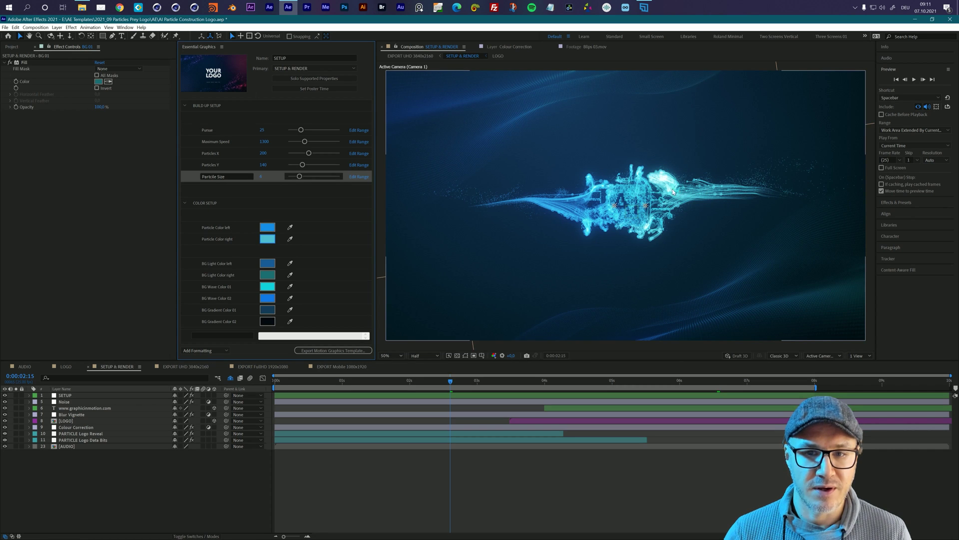
left_click(265, 228)
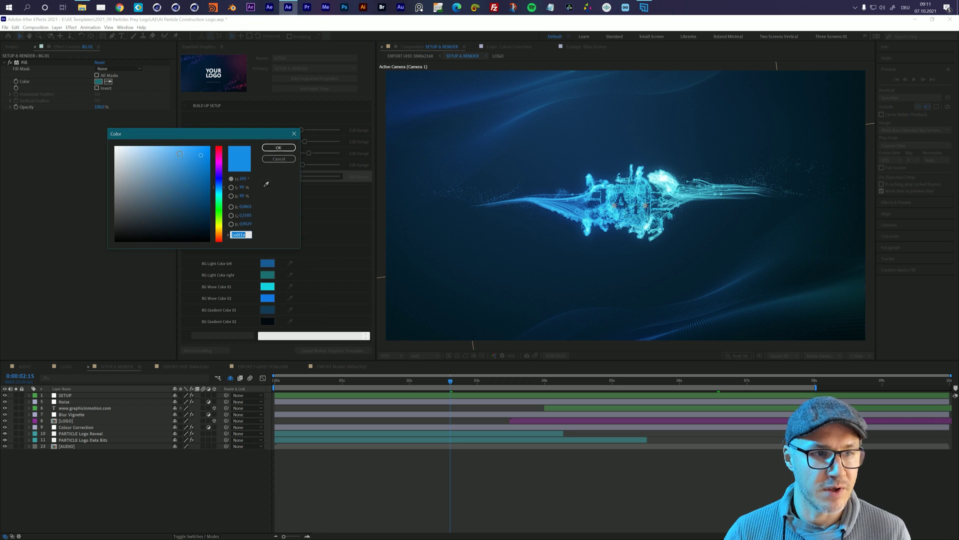
left_click(180, 158)
left_click(278, 148)
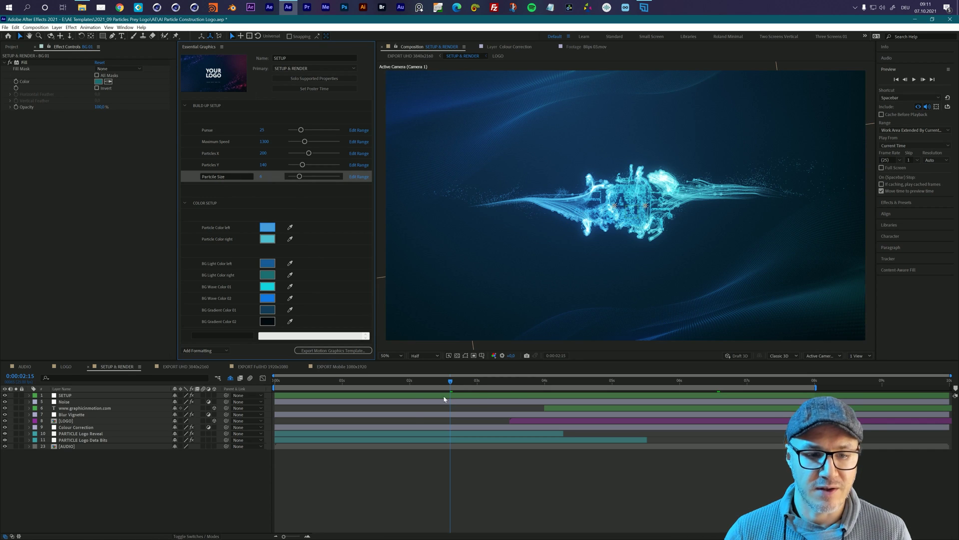
left_click(415, 382)
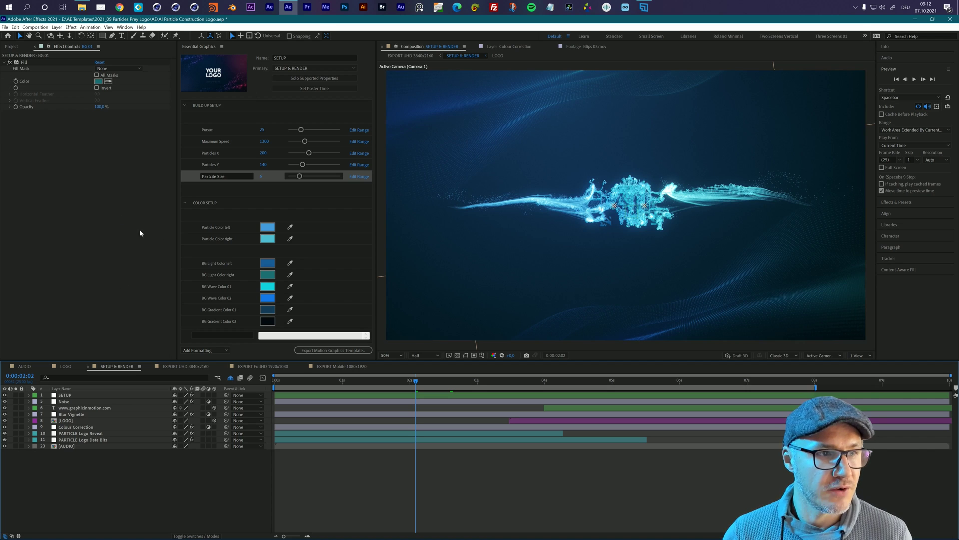
- Open the empty AUDIO precomp from the Project panel, then go back to SETUP & RENDER
left_click(12, 47)
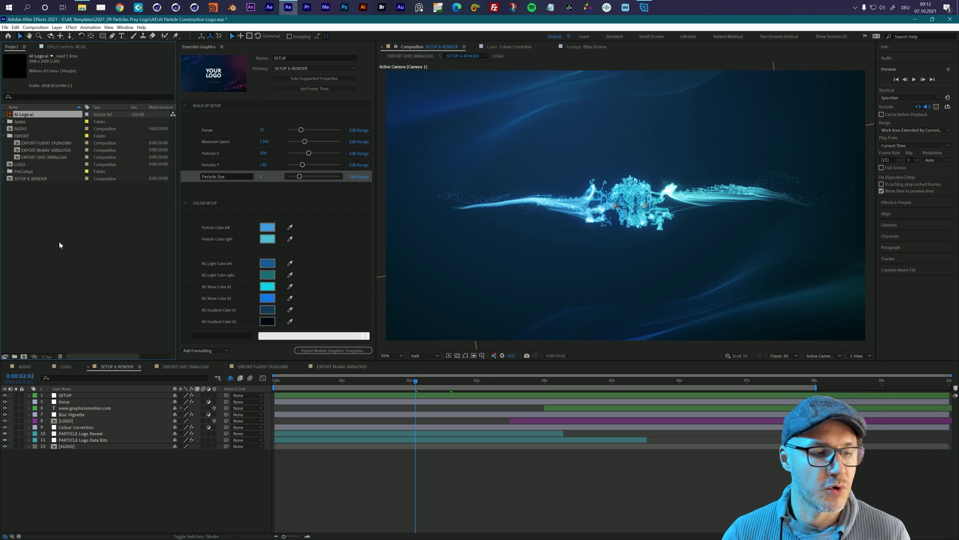
double_click(76, 445)
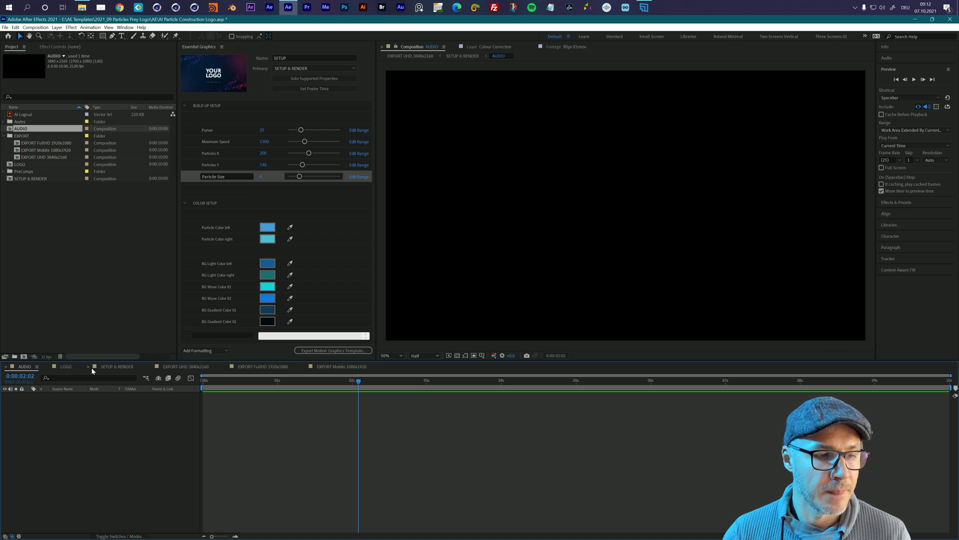
left_click(131, 366)
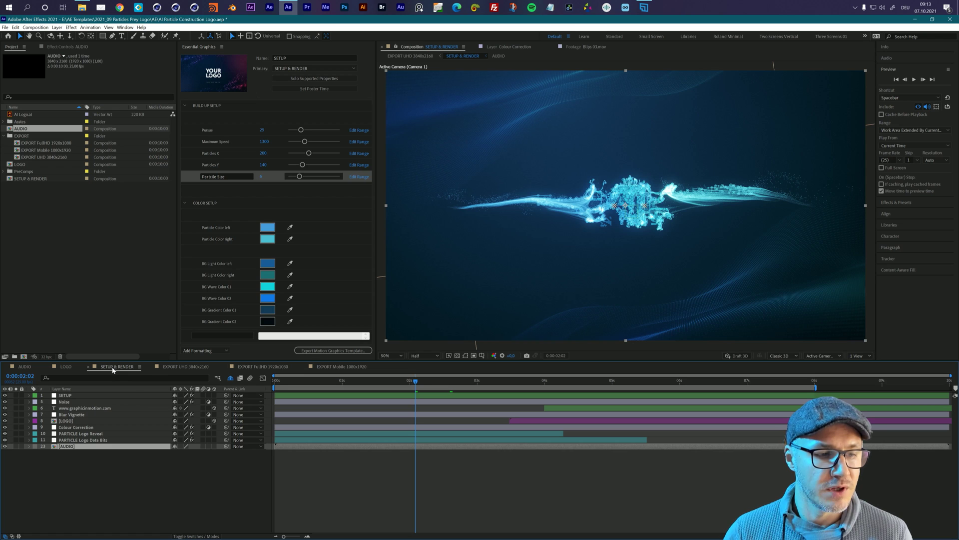
- Check the EXPORT UHD 3840x2160 and FullHD 1920x1080 comps, ending on EXPORT Mobile 1080x1920 at 0:00:02:16
left_click(176, 368)
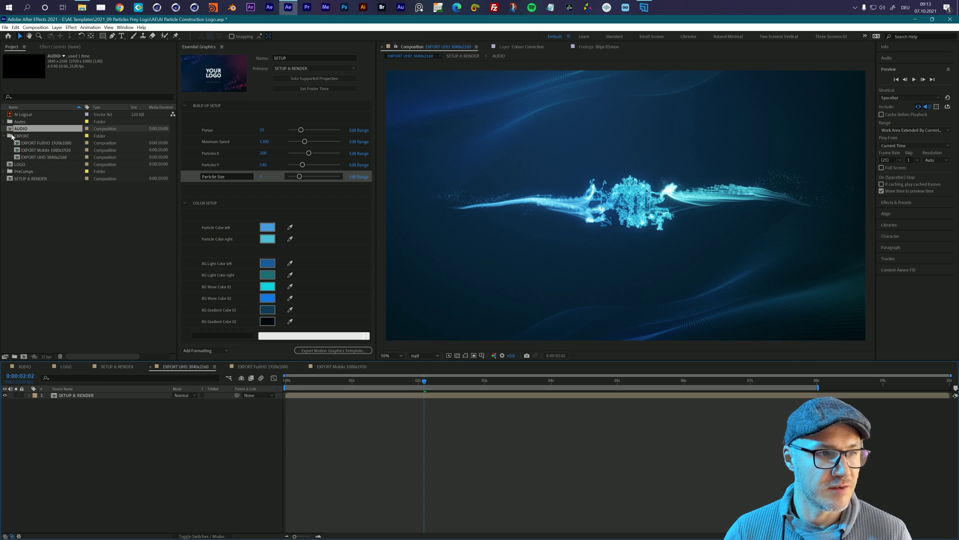
left_click(27, 136)
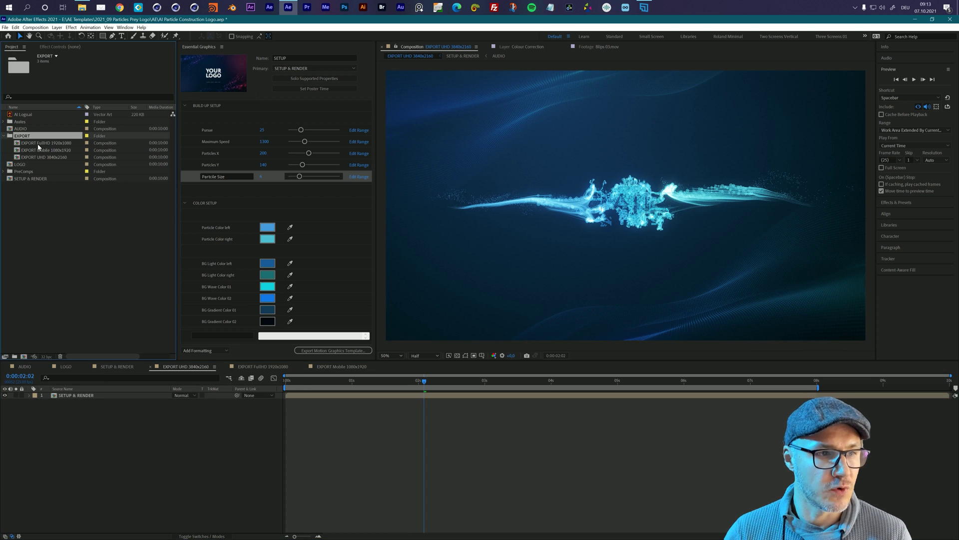
left_click(254, 366)
left_click(578, 234)
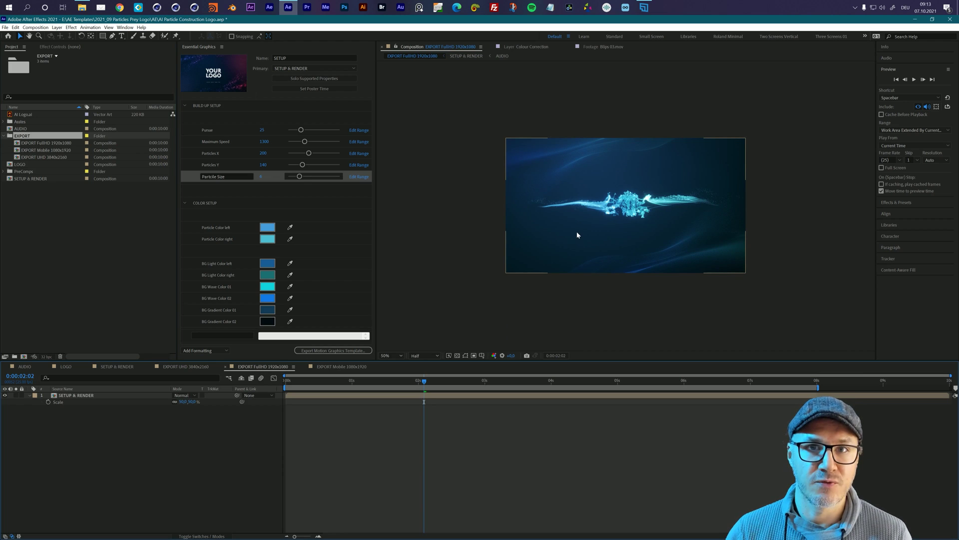
scroll(605, 215, "up", 2)
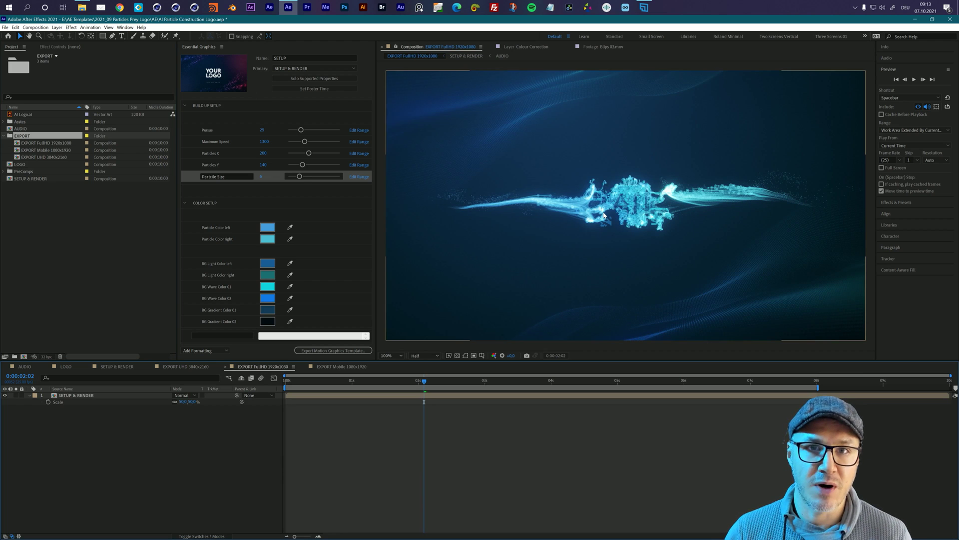
left_click(335, 368)
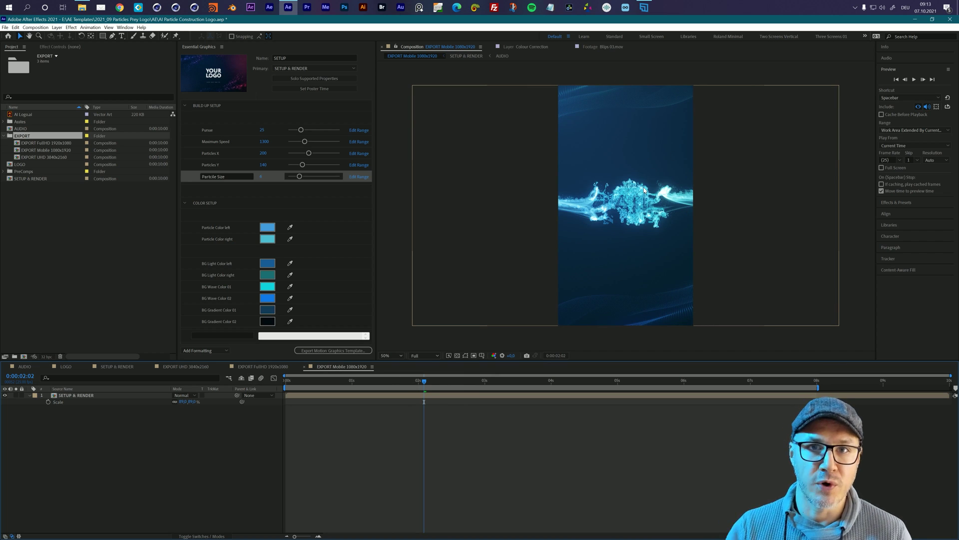
left_click(460, 381)
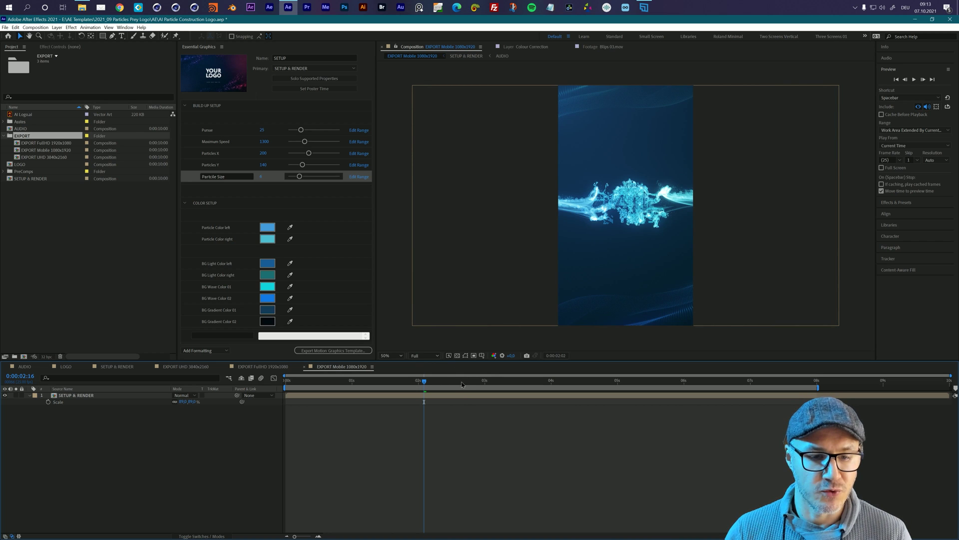